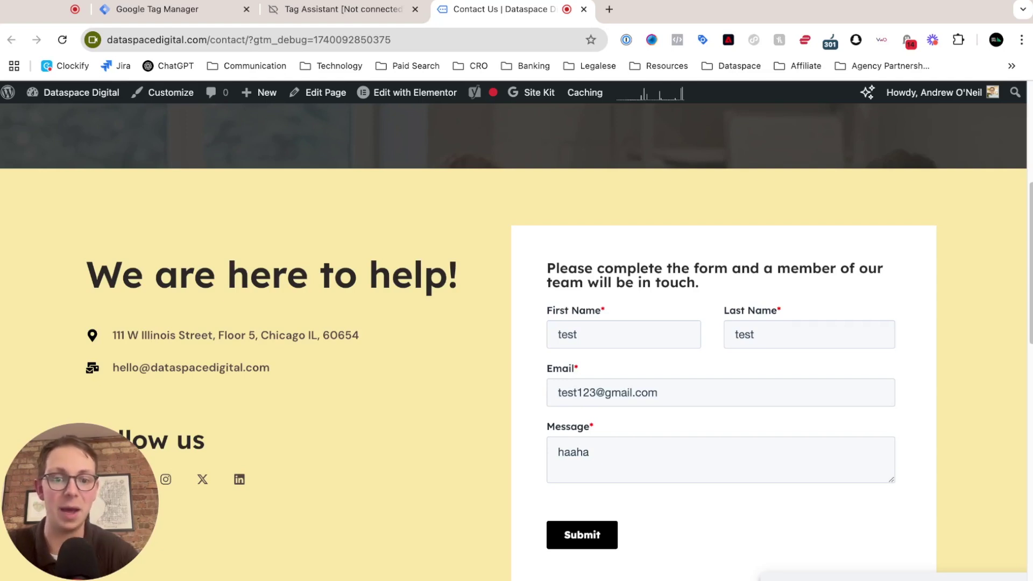
- Submit the test contact form and bring the Tag Assistant debug window to the front
left_click(597, 536)
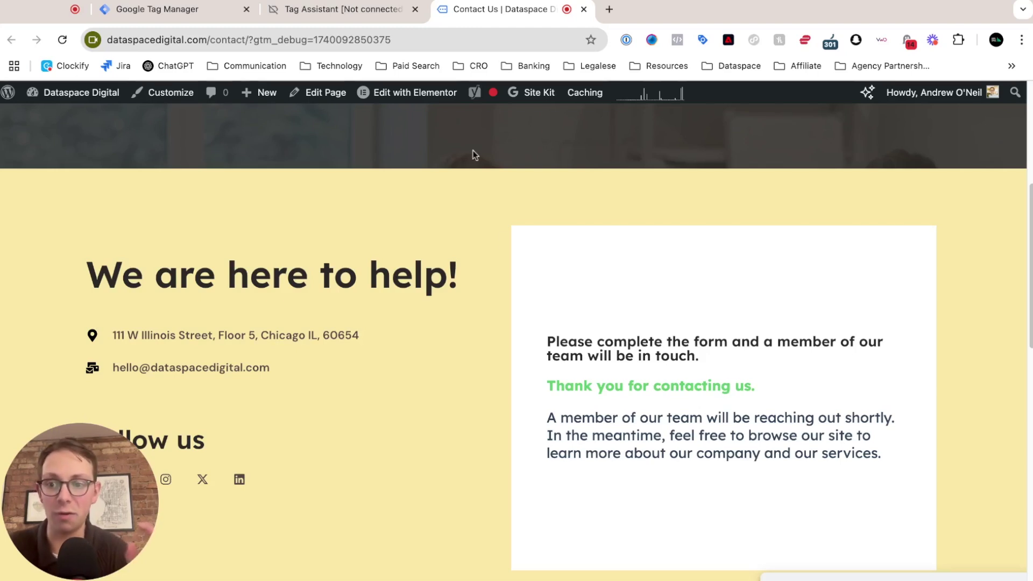
left_click(338, 9)
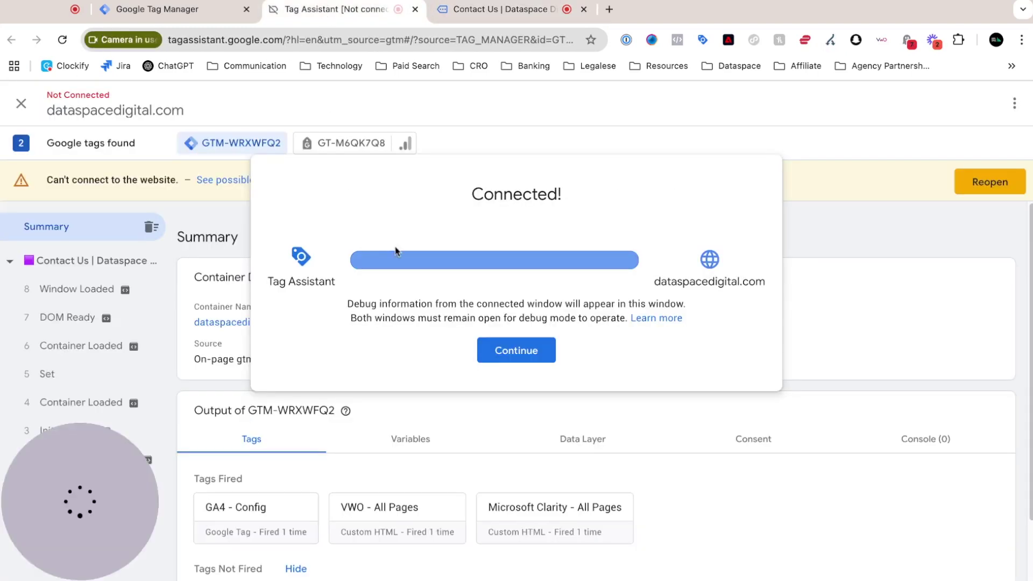
- Dismiss the Connected! notice to review the container summary, then return to the Contact Us page
left_click(520, 355)
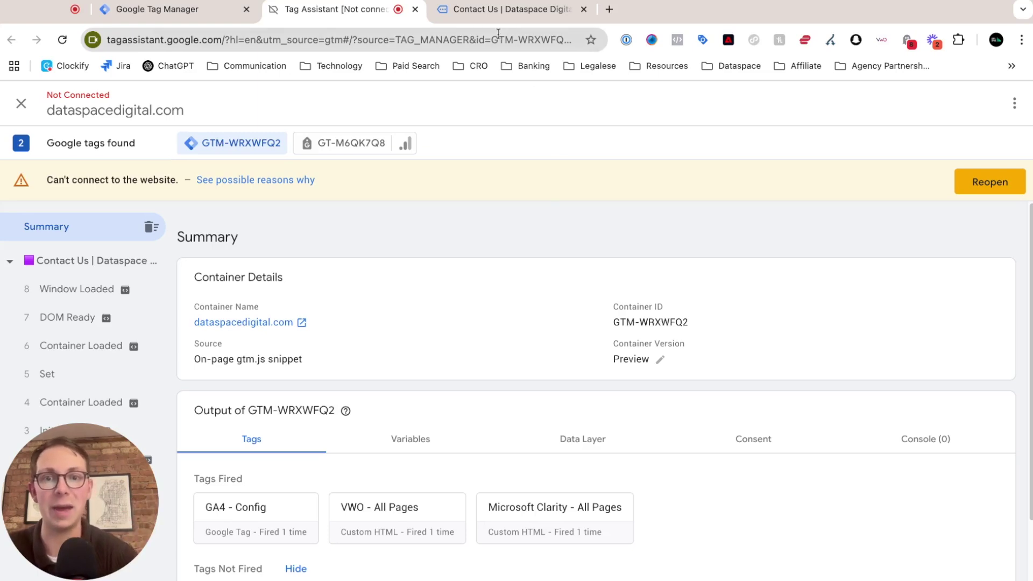
left_click(488, 10)
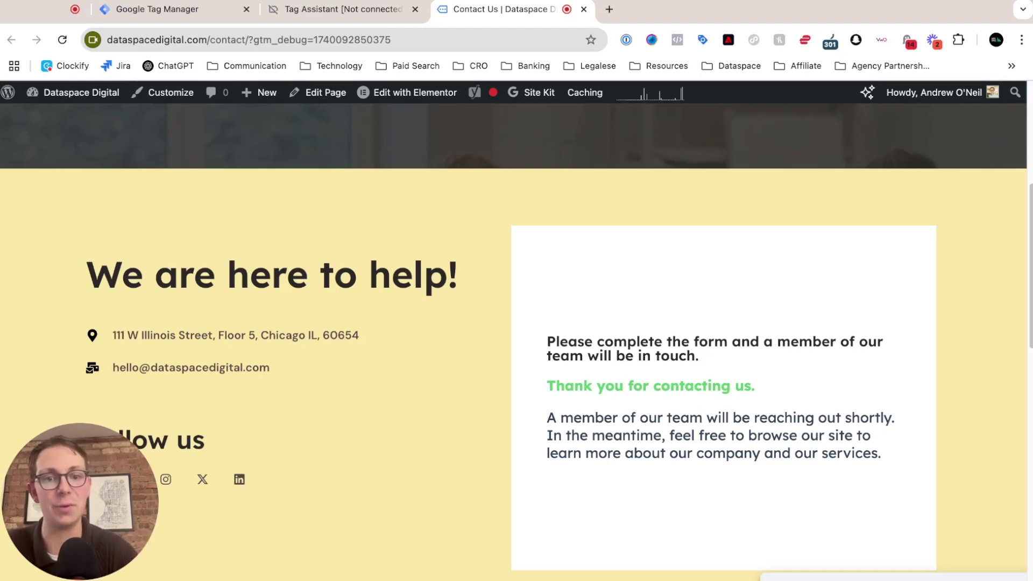
- Review the cJS - HubSpot Form Check variable's code, which checks for '.hbspt-form'
key("ctrl+shift+Tab")
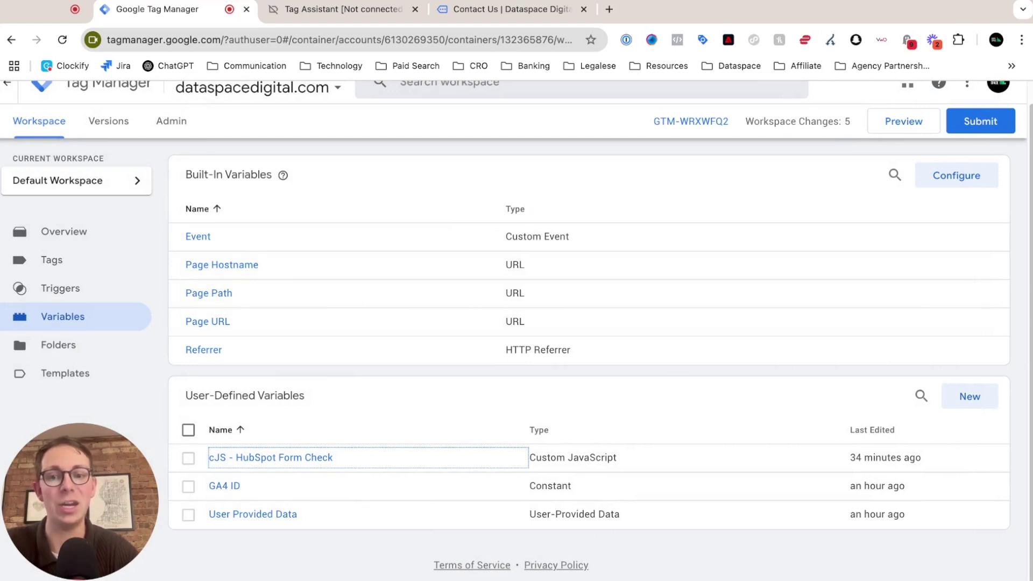
left_click(309, 458)
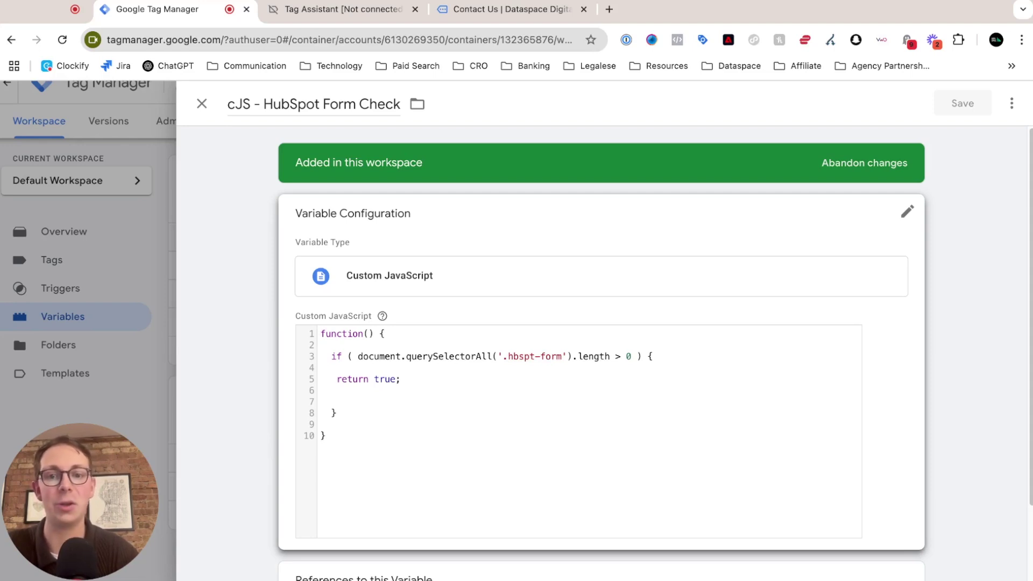
left_click(139, 273)
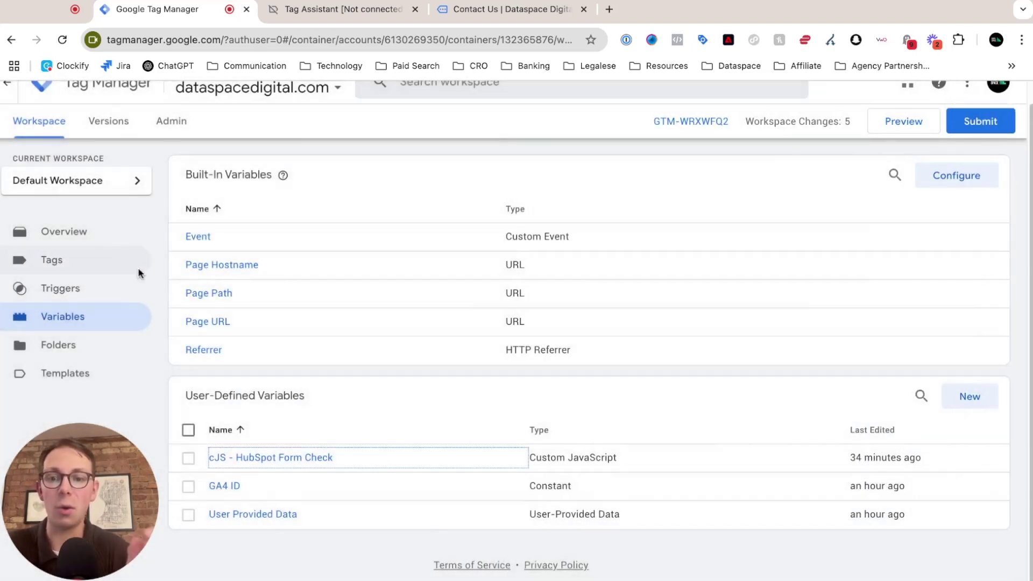
- Open the HubSpot Form Page trigger, which fires on Page View when cJS - HubSpot Form Check equals true
left_click(60, 288)
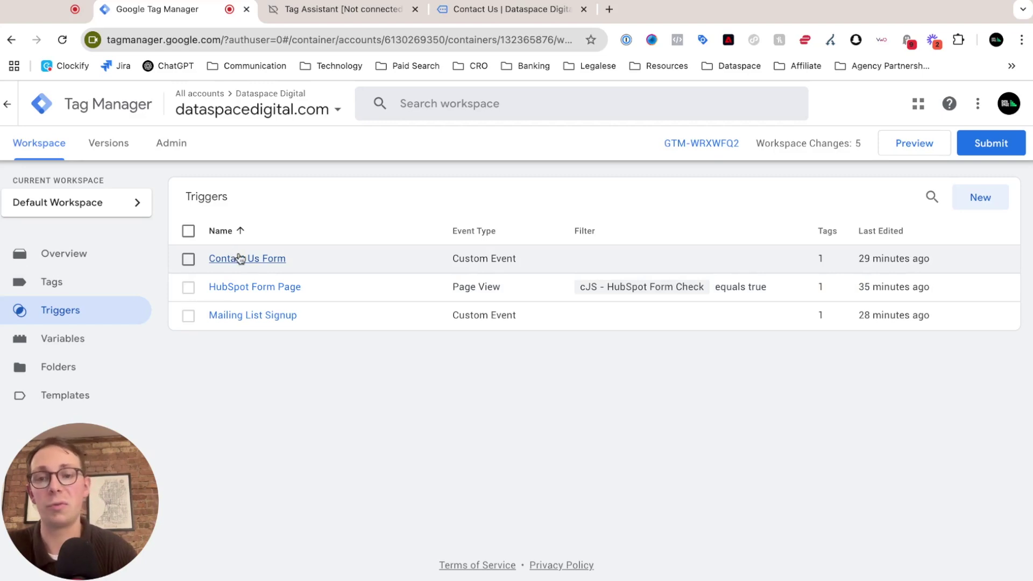
left_click(255, 287)
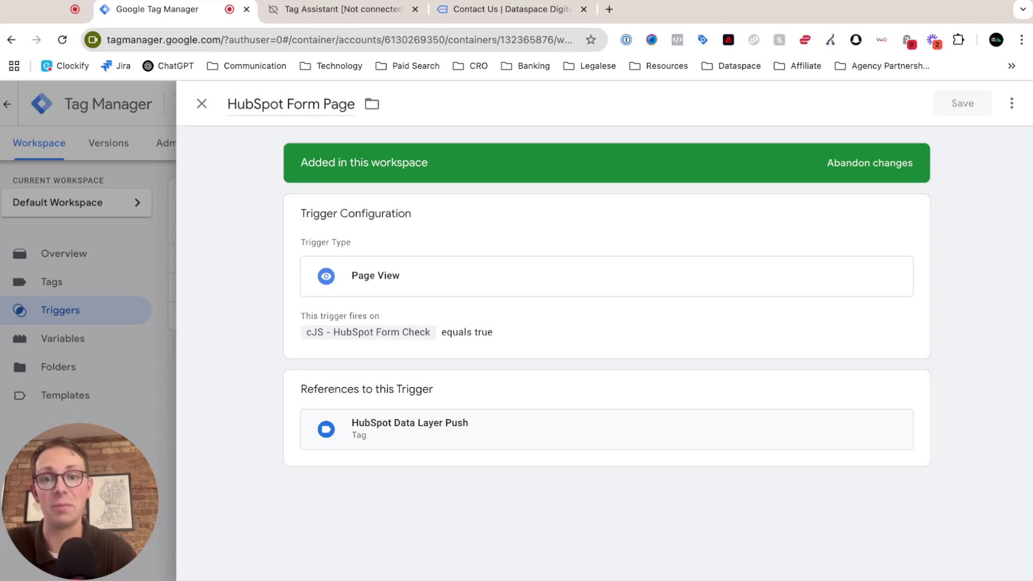
left_click(377, 246)
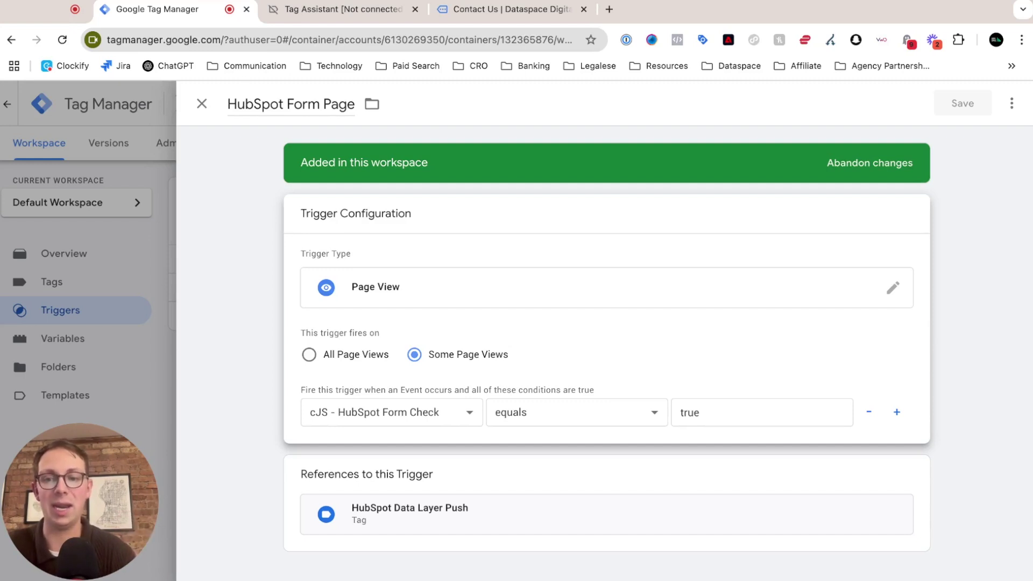
- Close the HubSpot Form Page trigger to return to the HubSpot Data Layer Push tag
left_click(202, 105)
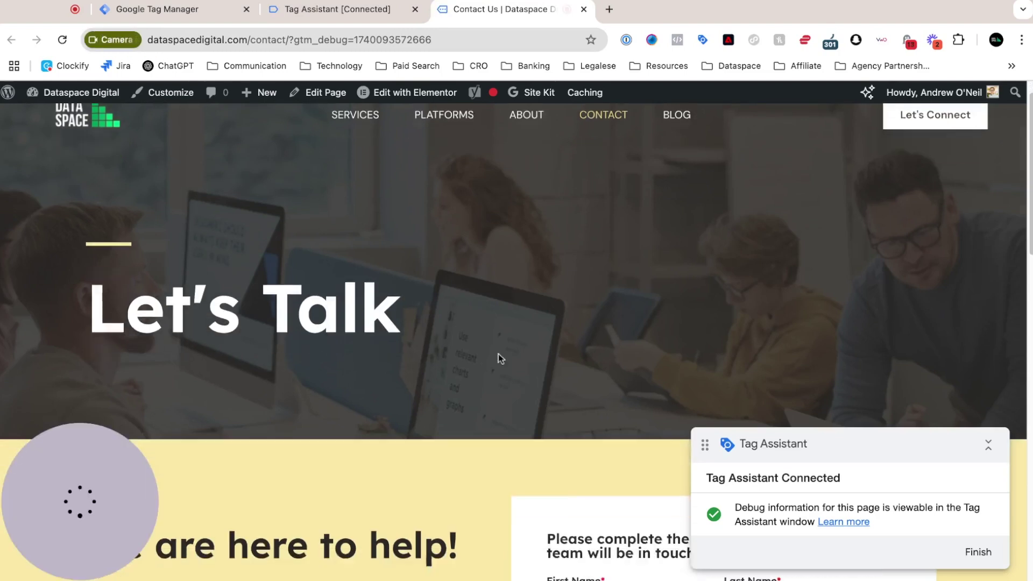
- Collapse the Tag Assistant notice and submit the contact form again in preview mode
scroll(500, 358, "down", 5)
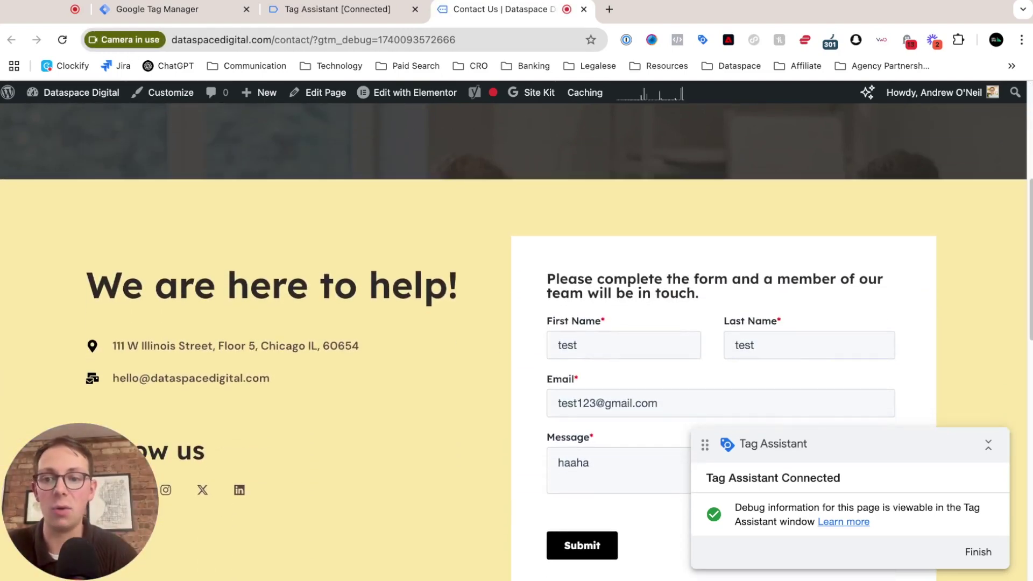
left_click(988, 445)
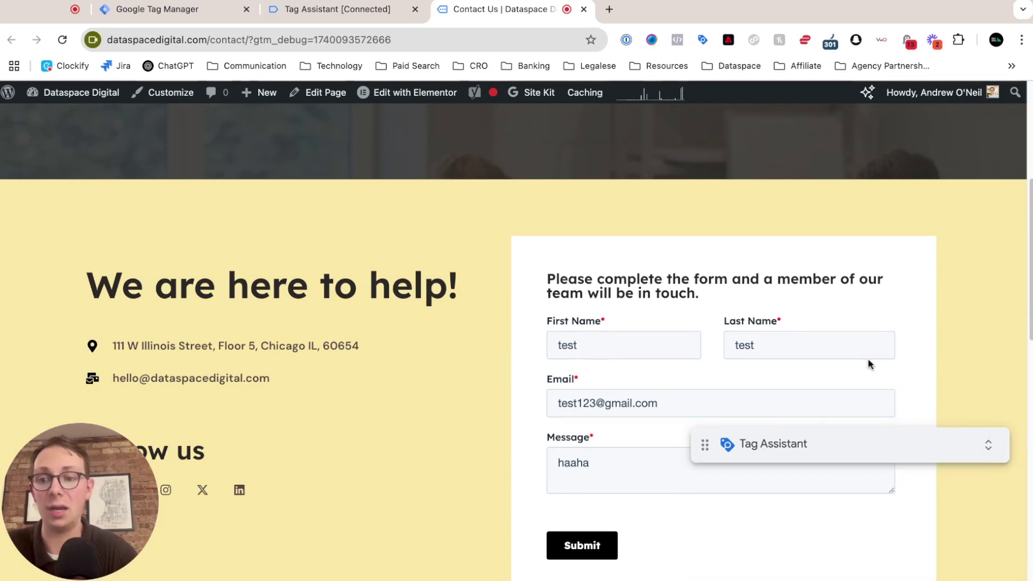
scroll(595, 346, "down", 3)
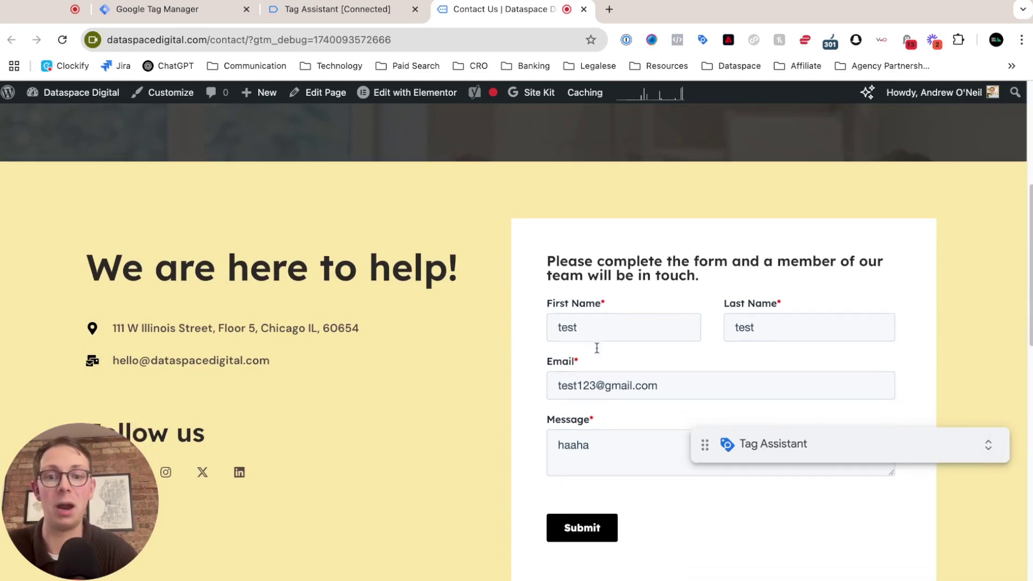
left_click(584, 433)
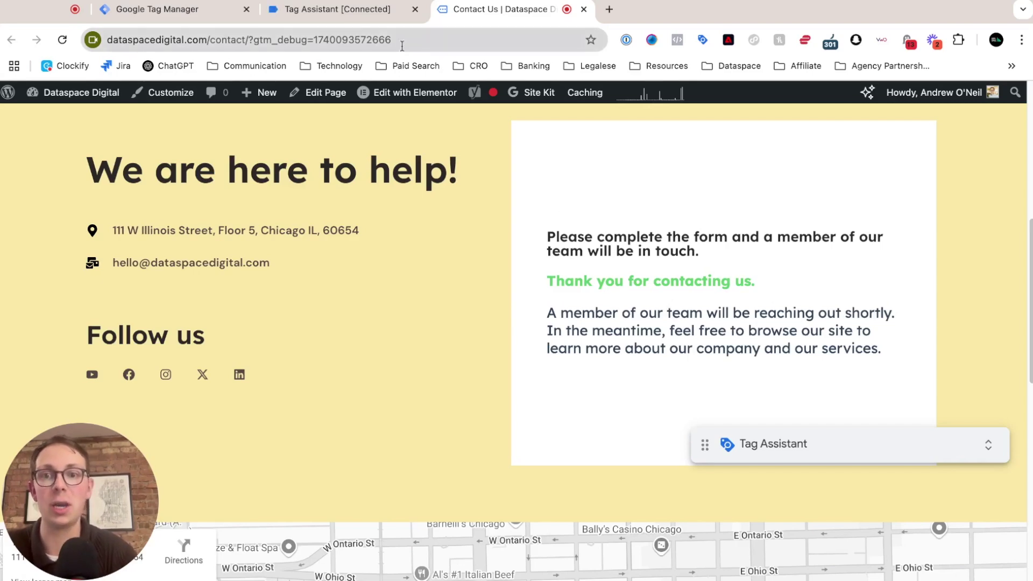
- Switch to Tag Assistant and dismiss the connection notice to see the debug events
left_click(341, 11)
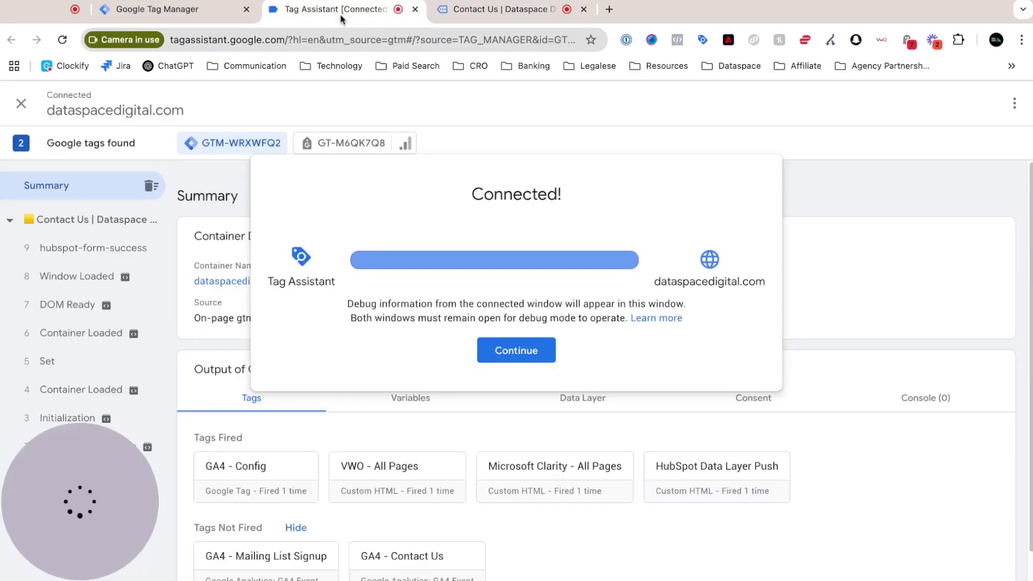
left_click(523, 345)
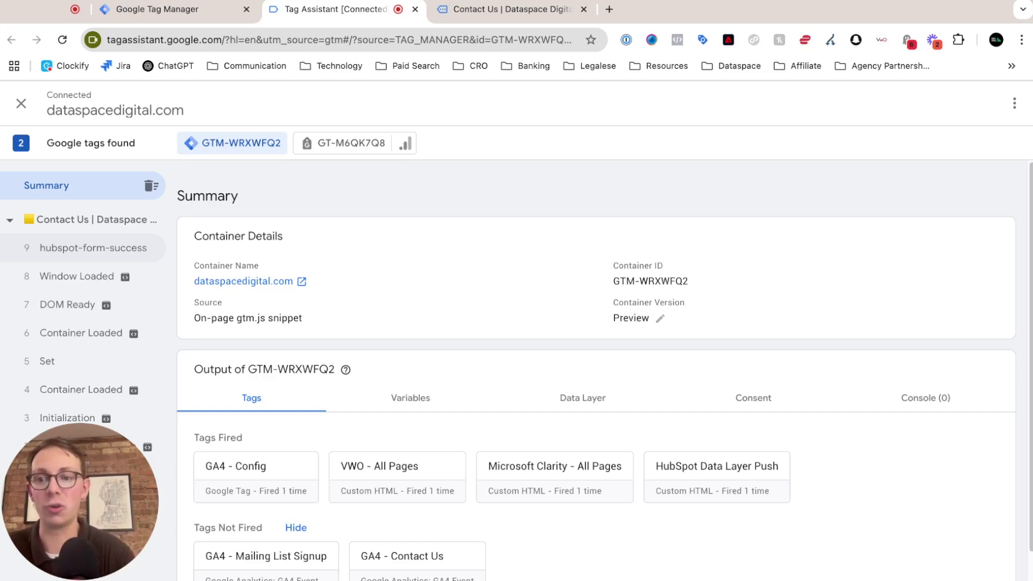
- Expand the hubspot-form-success API call to show its dataLayer.push with hs-form-guid and gtm.uniqueEventId 15
left_click(93, 248)
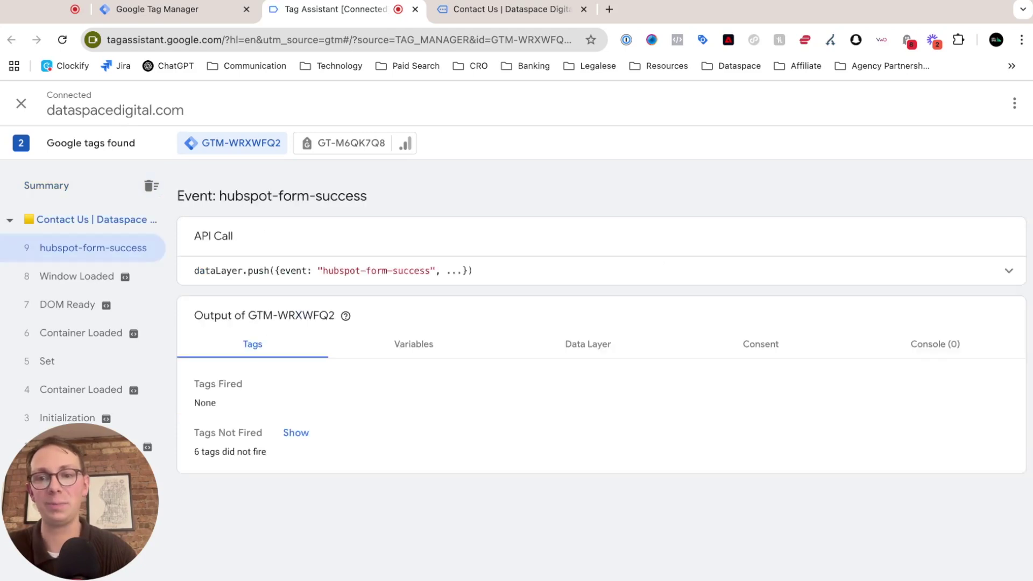
left_click(525, 286)
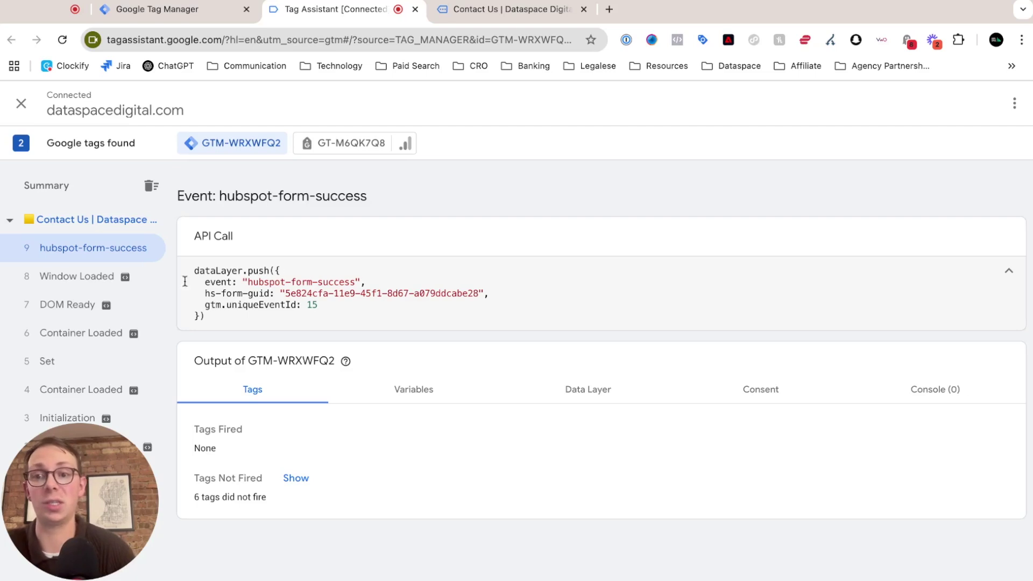
mouse_move(133, 287)
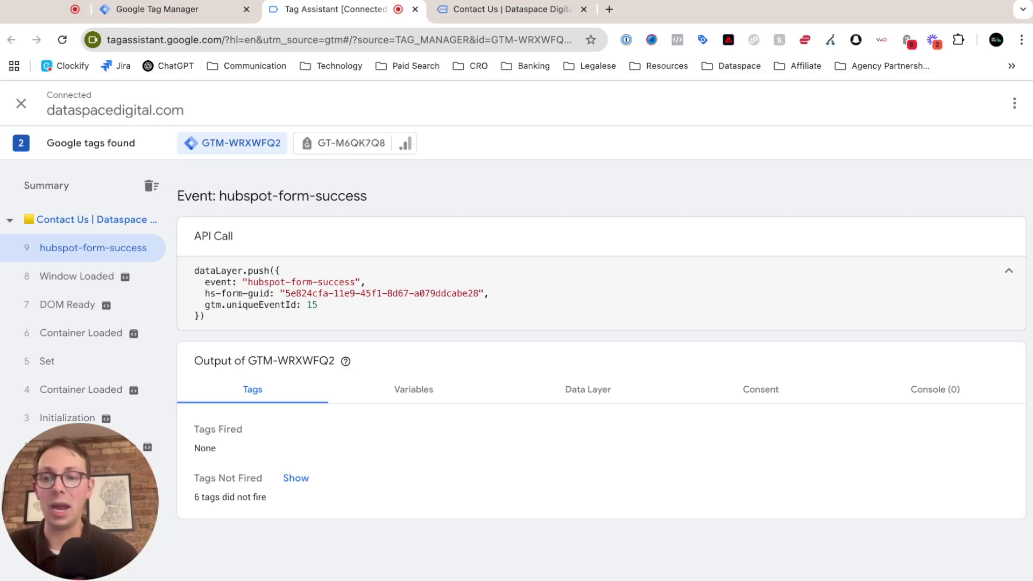
- Create a new user-defined variable named 'DL - HubSpot Form Id'
key("ctrl+shift+Tab")
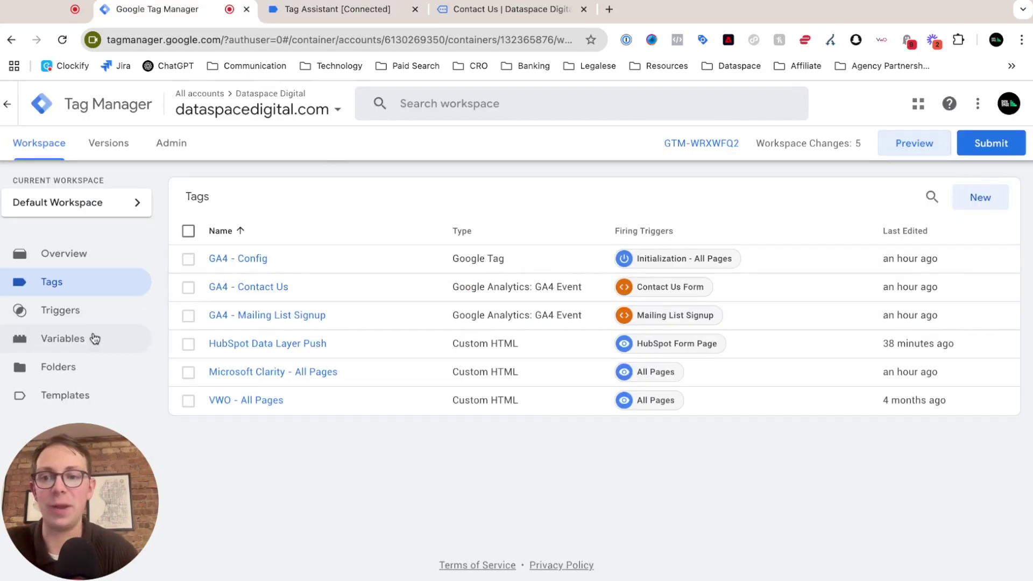
left_click(92, 338)
scroll(341, 313, "down", 1)
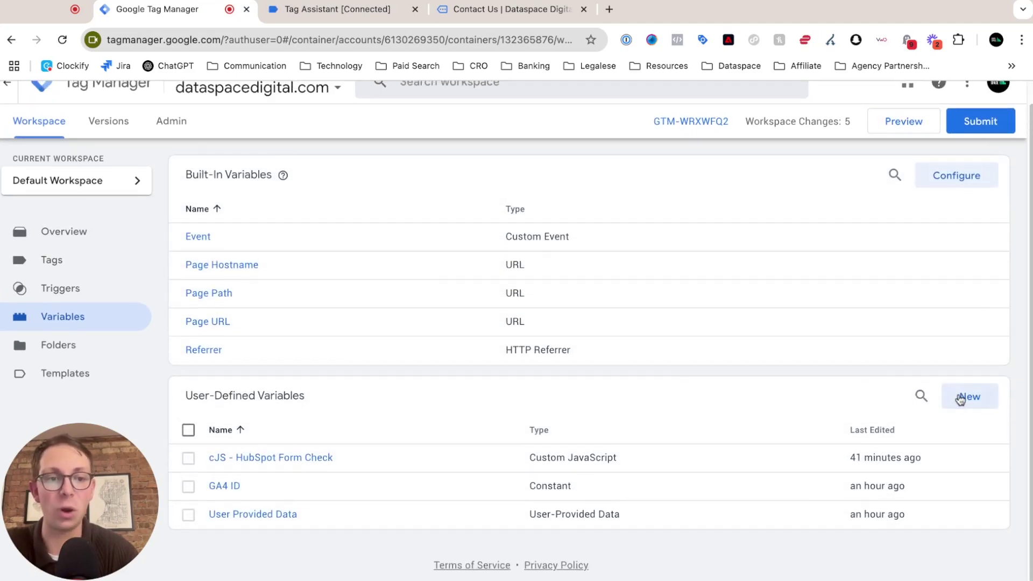
left_click(960, 398)
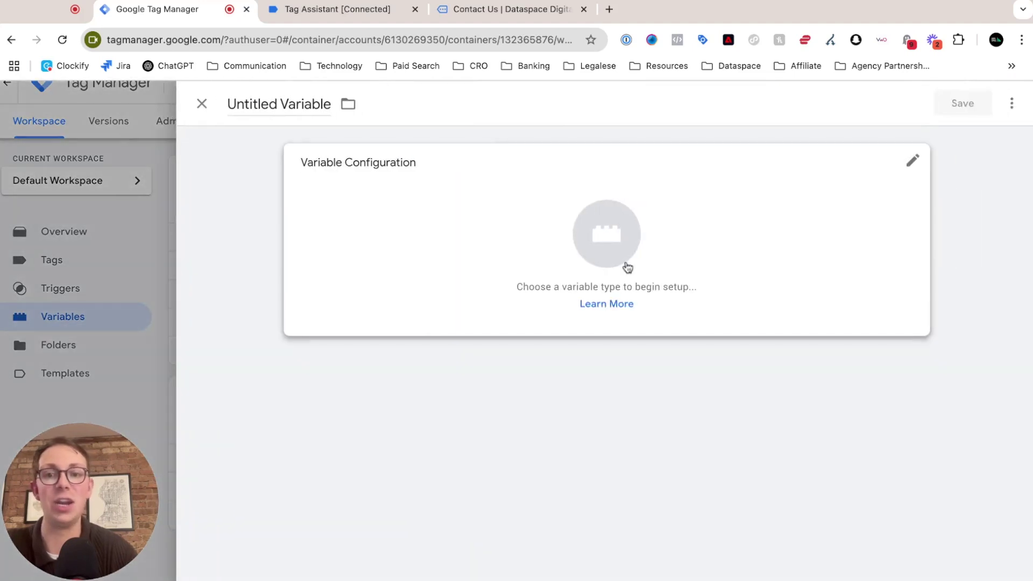
left_click(296, 106)
type("D")
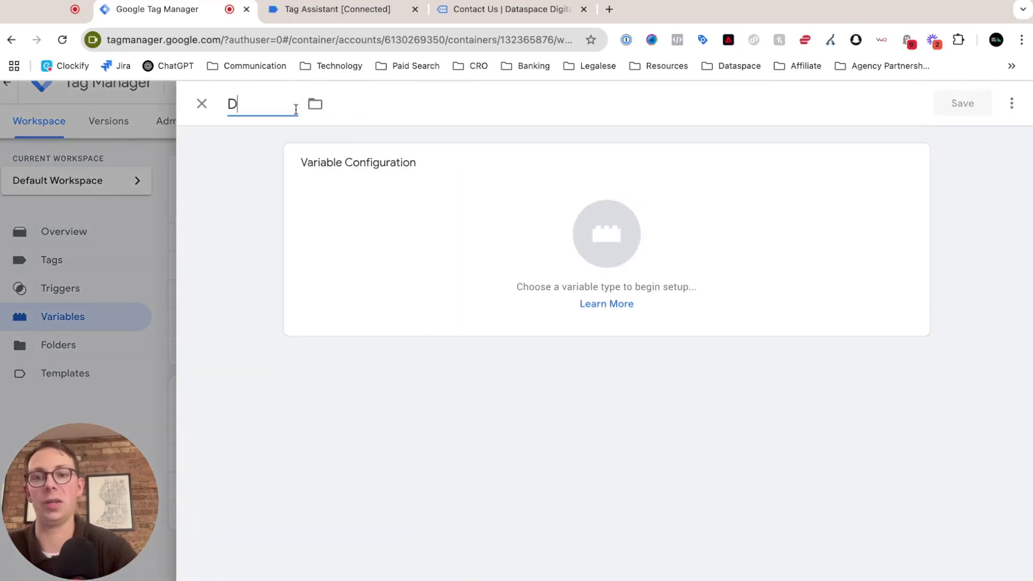
type("L - h")
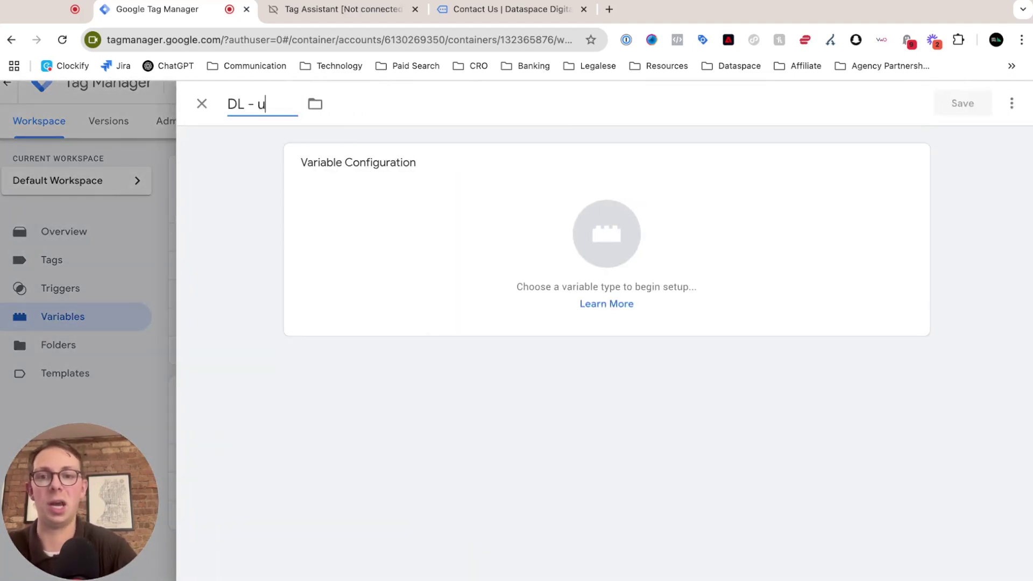
key("BackSpace")
type("Hubs")
key("BackSpace")
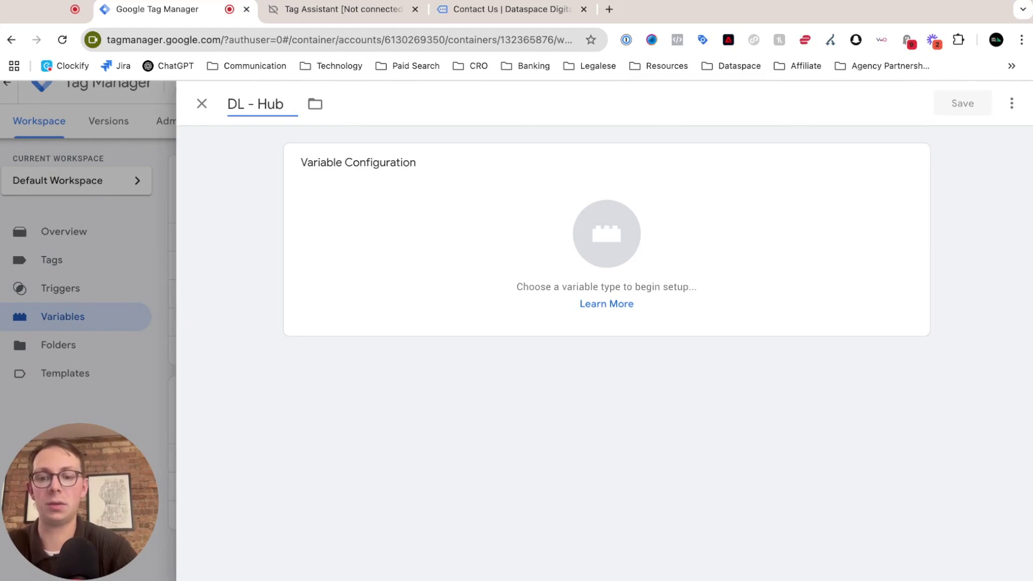
type("Spot Form")
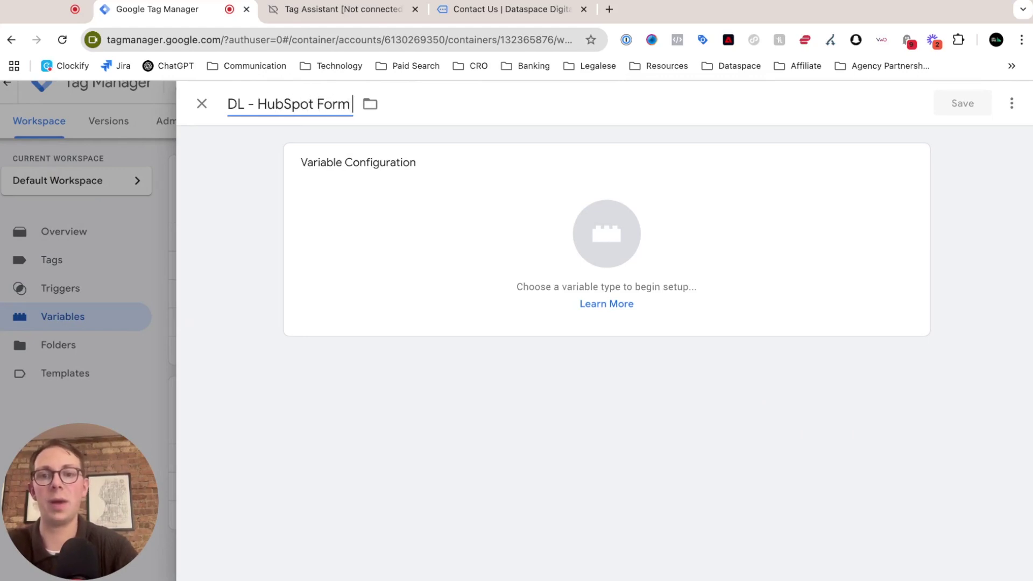
type(" Id")
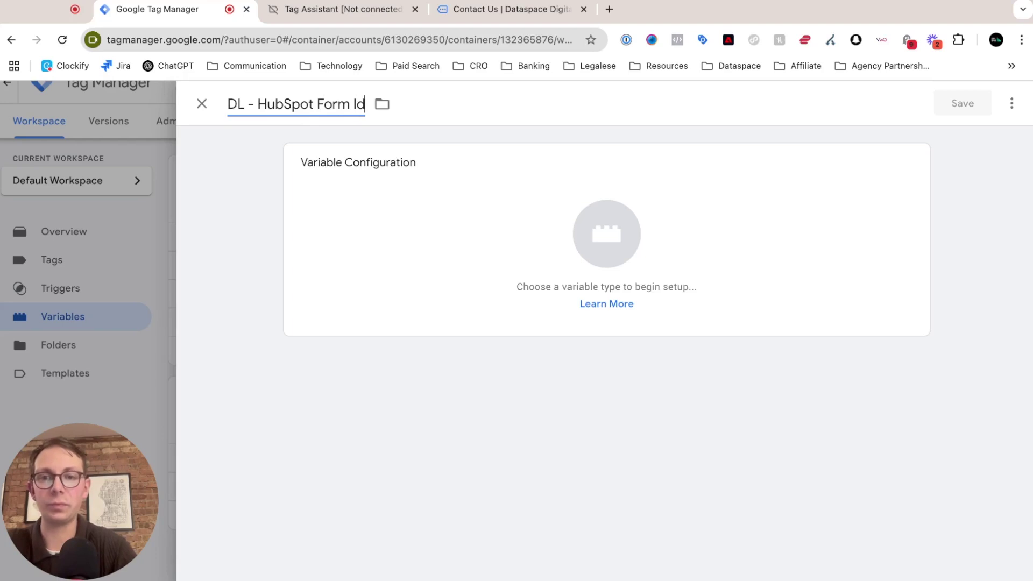
- Make it a Data Layer Variable reading hs-form-guid, copied from Tag Assistant, and save it
left_click(356, 281)
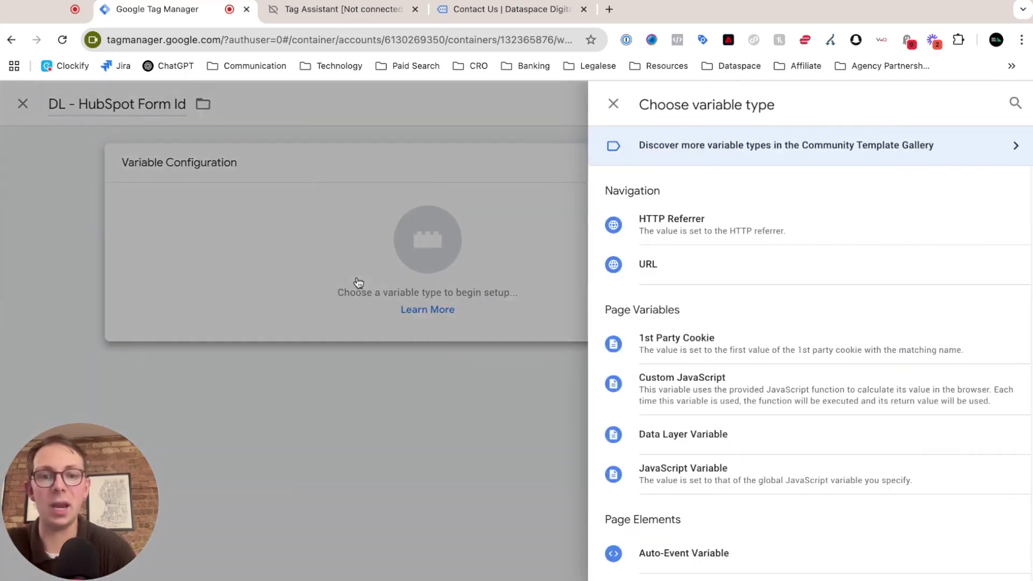
left_click(699, 435)
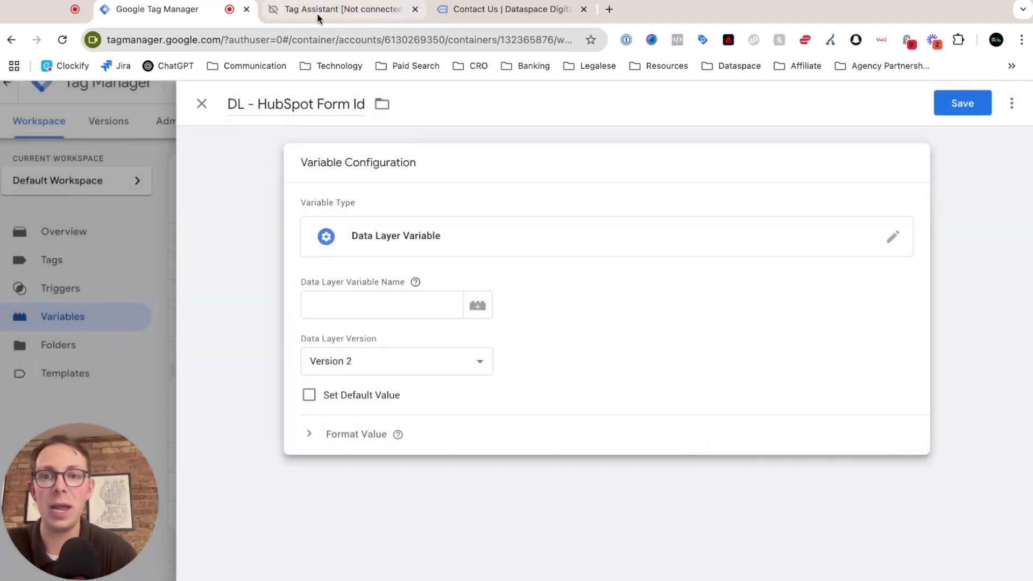
left_click(319, 18)
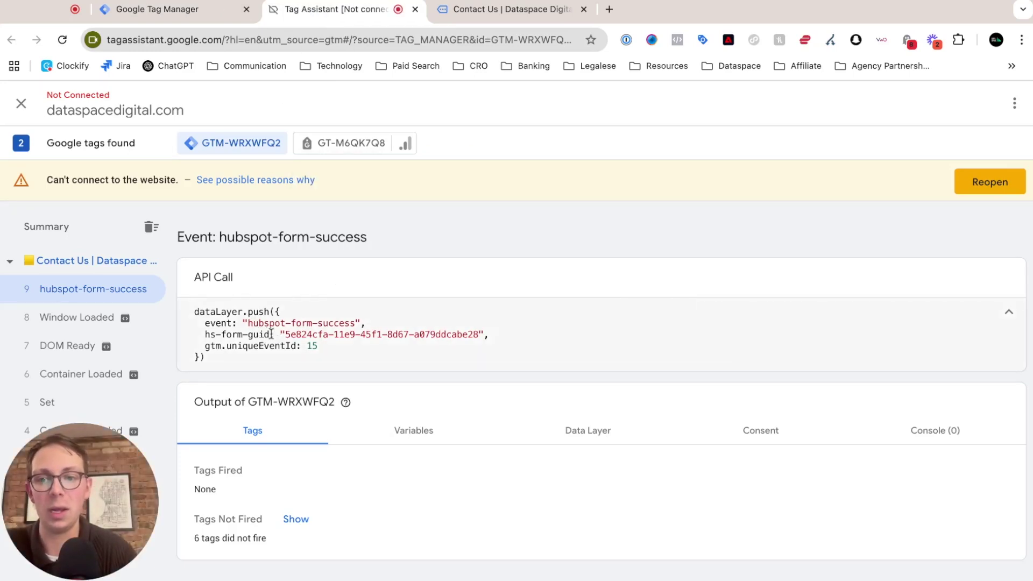
left_click_drag(271, 334, 205, 334)
key("ctrl+c")
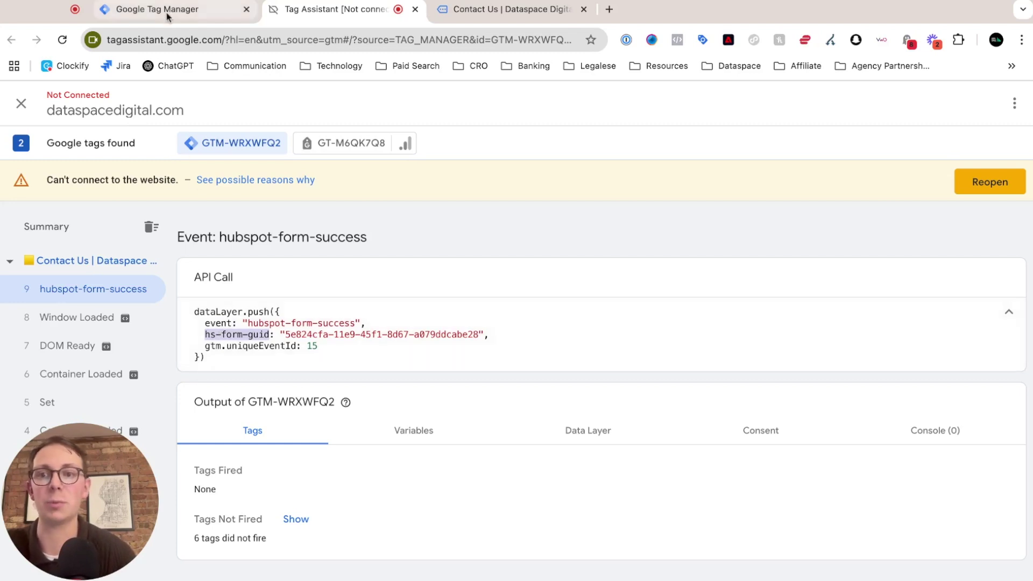
left_click(196, 12)
left_click(348, 306)
key("ctrl+v")
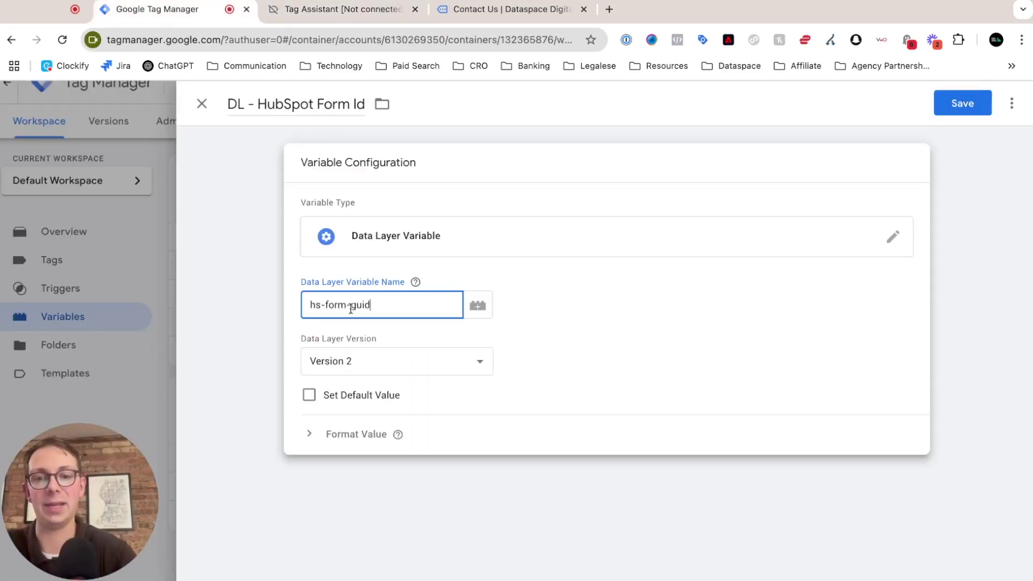
left_click(558, 327)
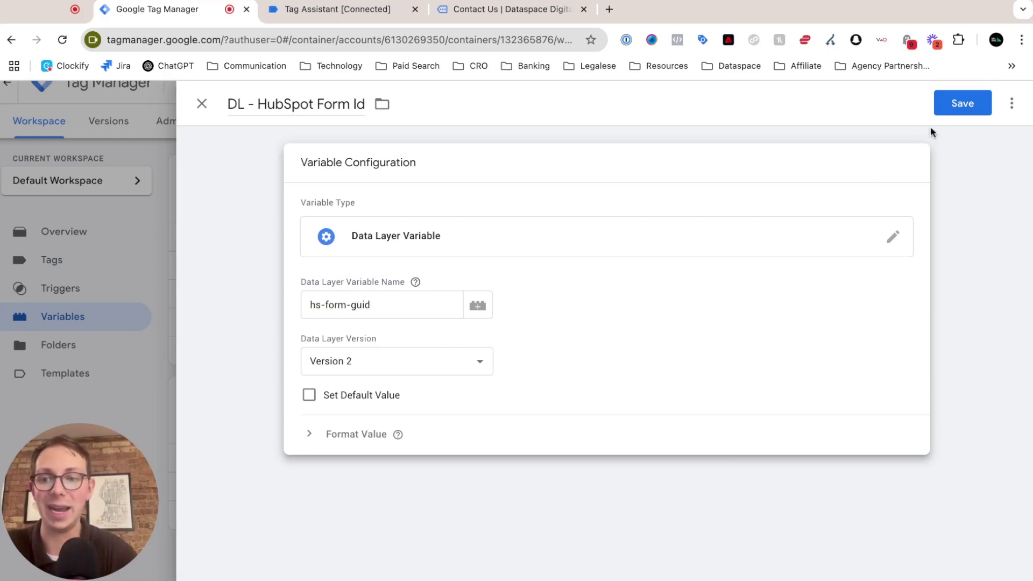
left_click(965, 108)
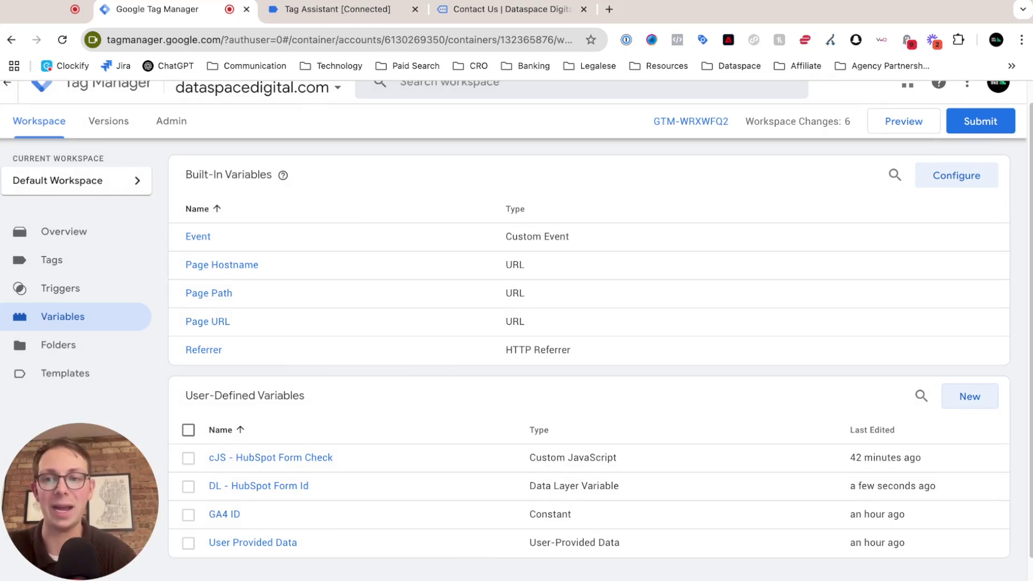
- Open the Contact Us Form trigger, then check the hs-form-guid key in Tag Assistant's preview
left_click(102, 288)
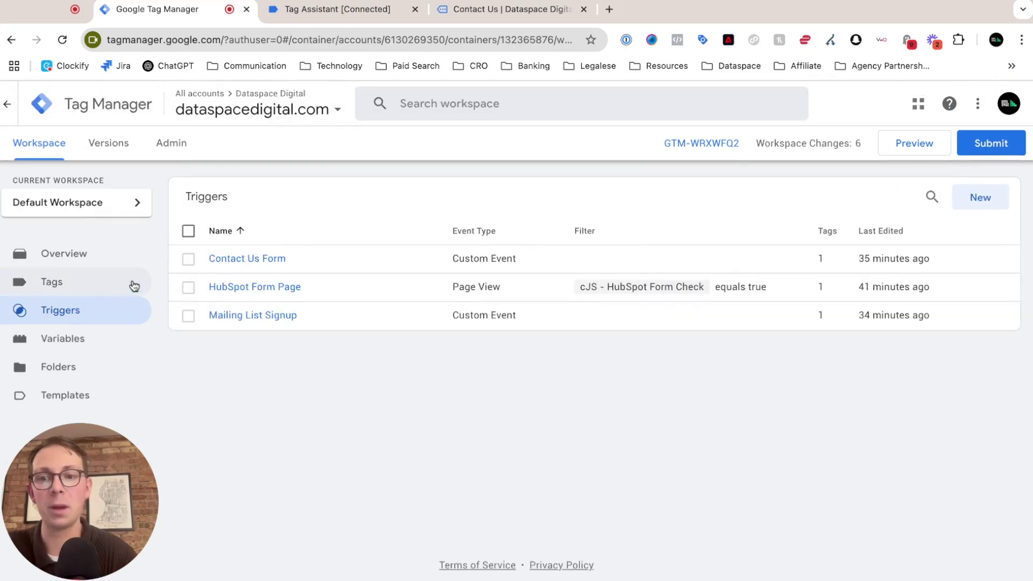
left_click(278, 267)
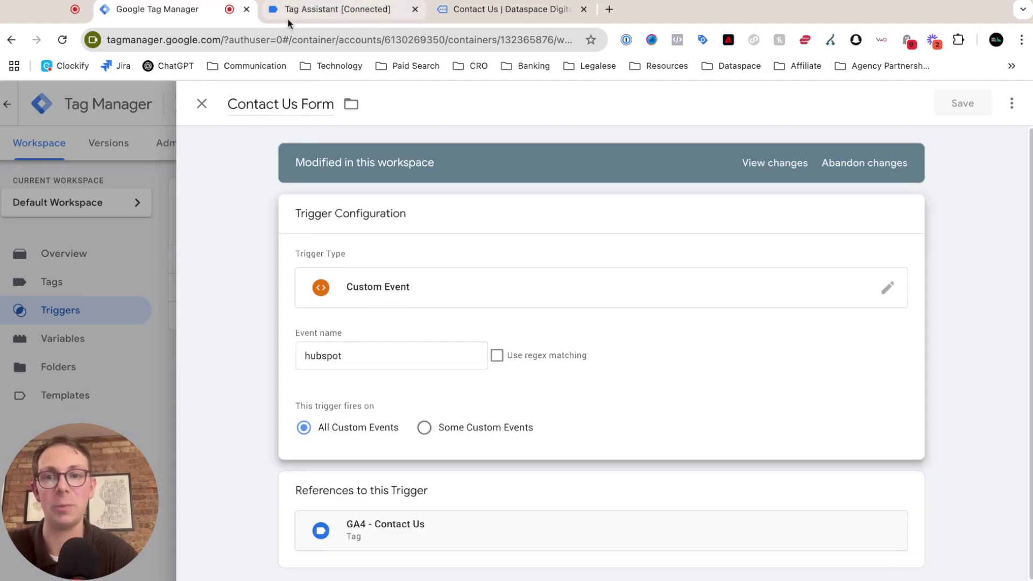
left_click(289, 16)
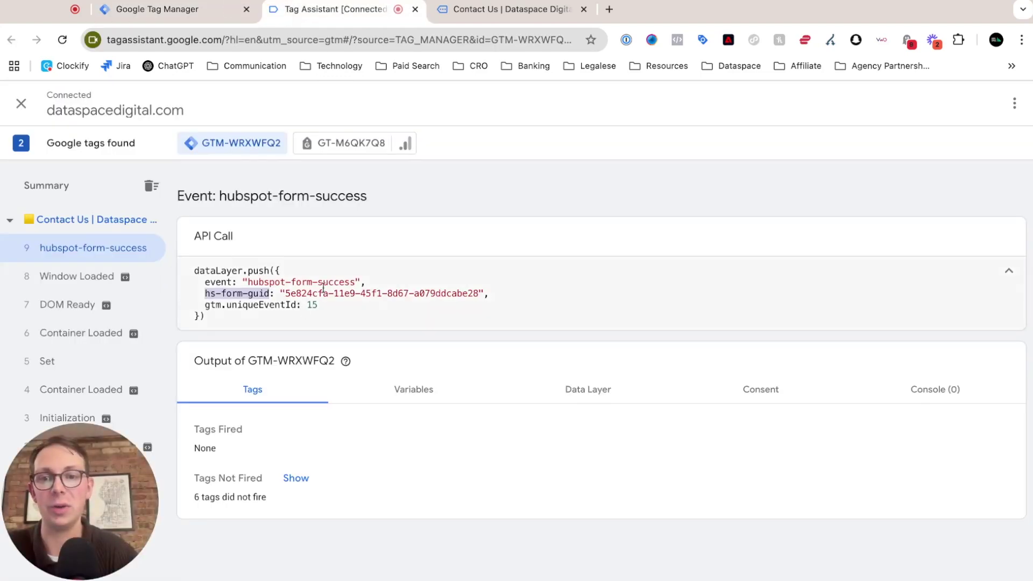
- Replace the trigger's event name with hubspot-form-success copied from Tag Assistant, limited to some custom events
left_click(231, 269)
left_click_drag(247, 282, 356, 283)
key("ctrl+c")
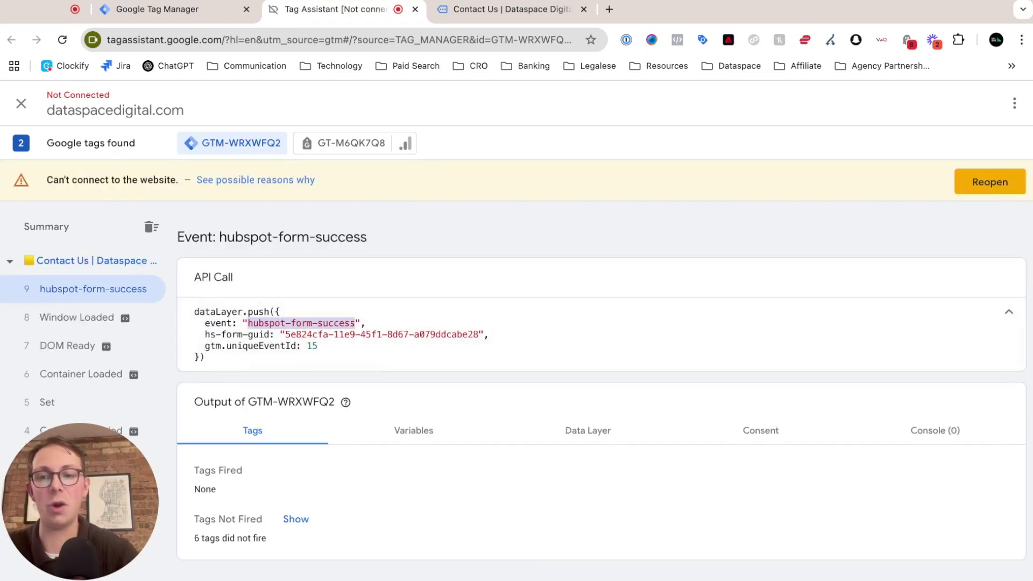
left_click(167, 12)
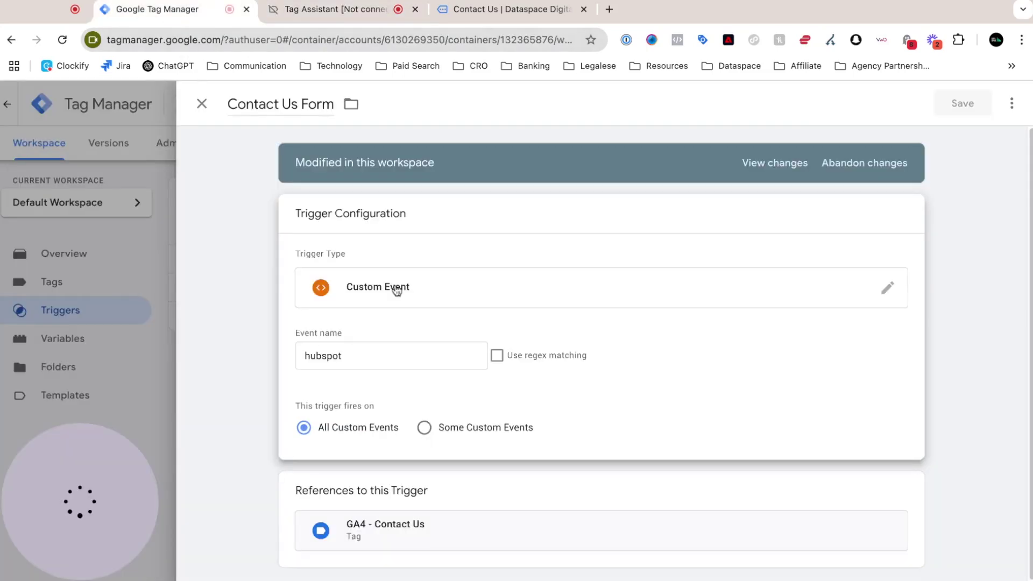
left_click(365, 348)
key("BackSpace")
key("BackSpace")
key("BackSpace")
key("BackSpace")
key("BackSpace")
key("BackSpace")
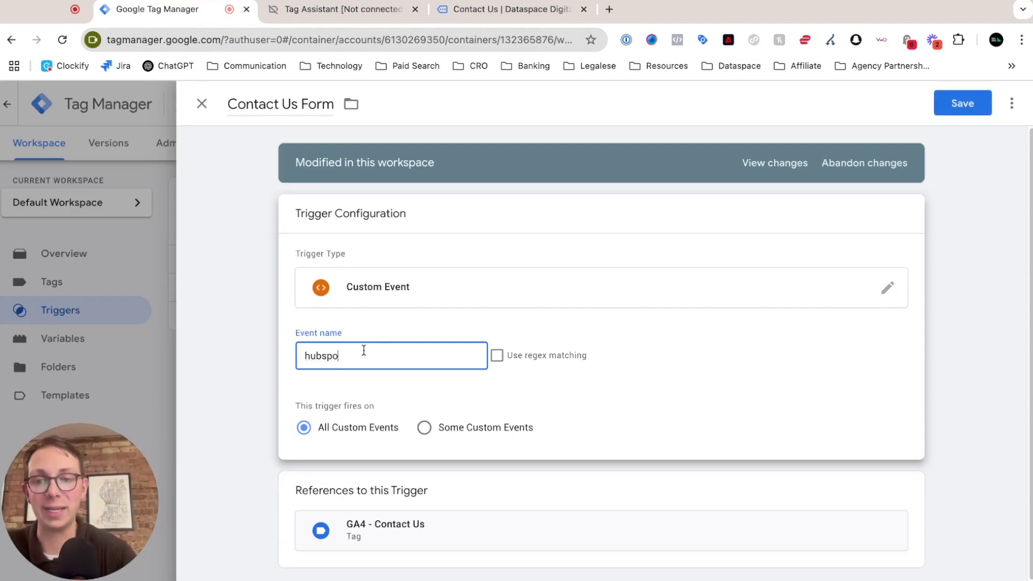
key("BackSpace")
key("ctrl+v")
left_click(640, 365)
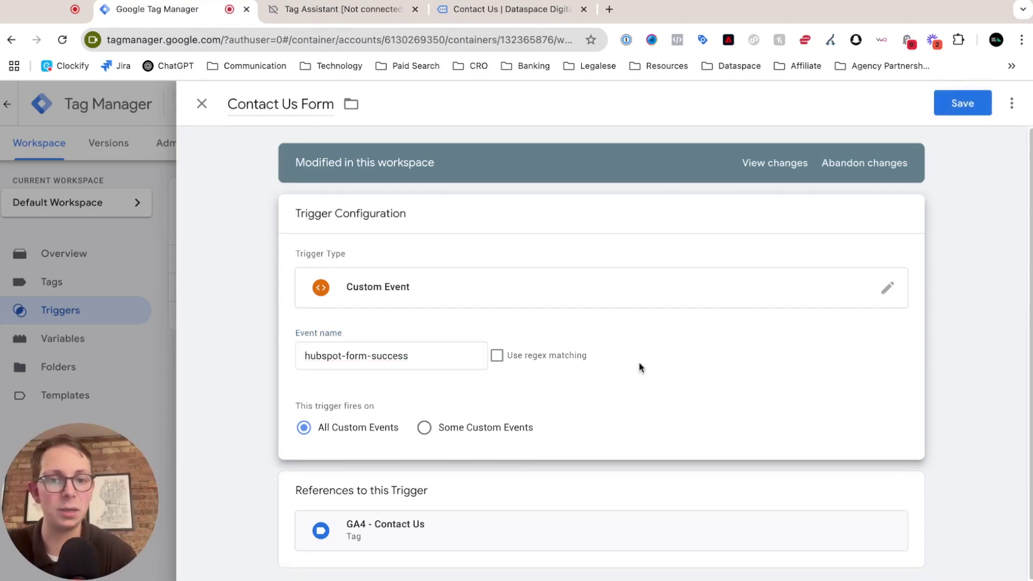
left_click(461, 430)
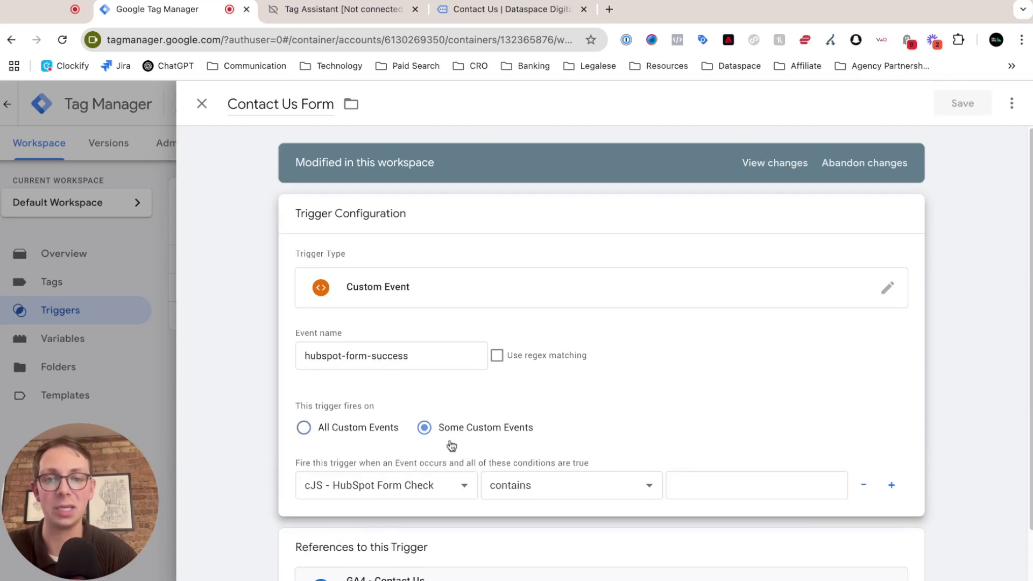
- Make the trigger condition check that DL - HubSpot Form Id equals a value
left_click(384, 487)
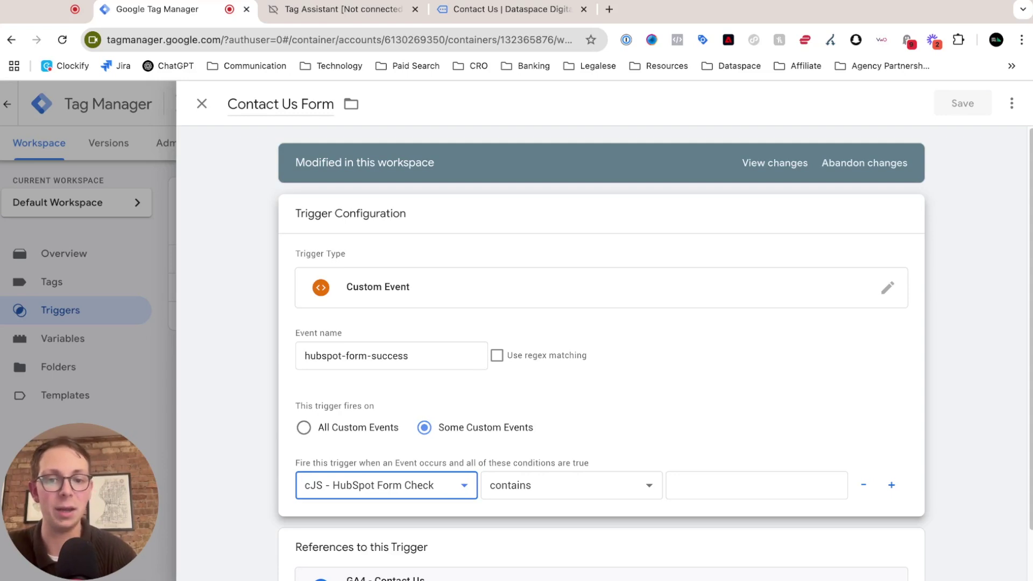
key("Down")
left_click(544, 485)
left_click(532, 472)
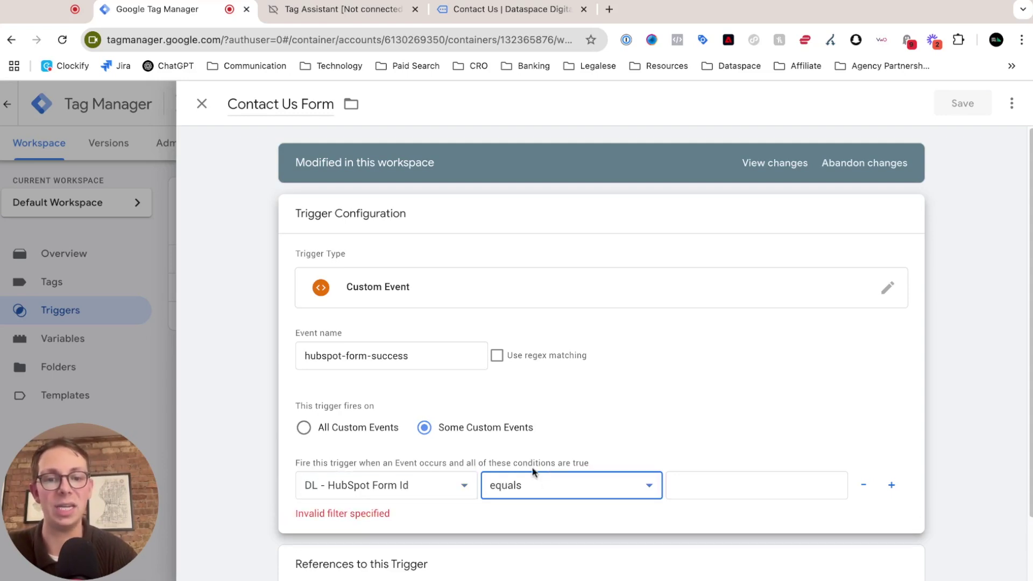
- Set the condition value to the hs-form-guid from Tag Assistant and save the trigger
left_click(297, 8)
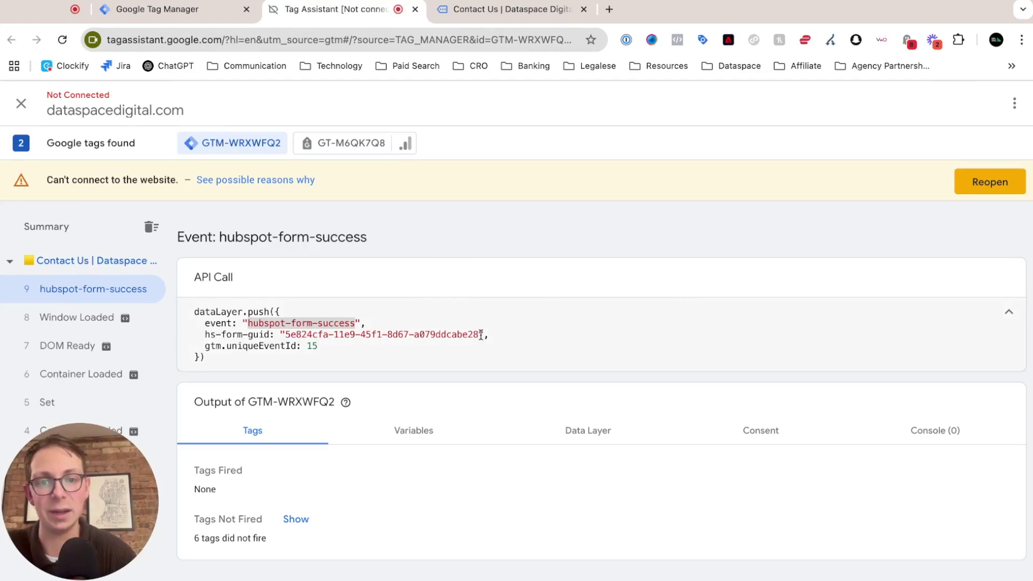
left_click_drag(480, 335, 285, 334)
key("super+c")
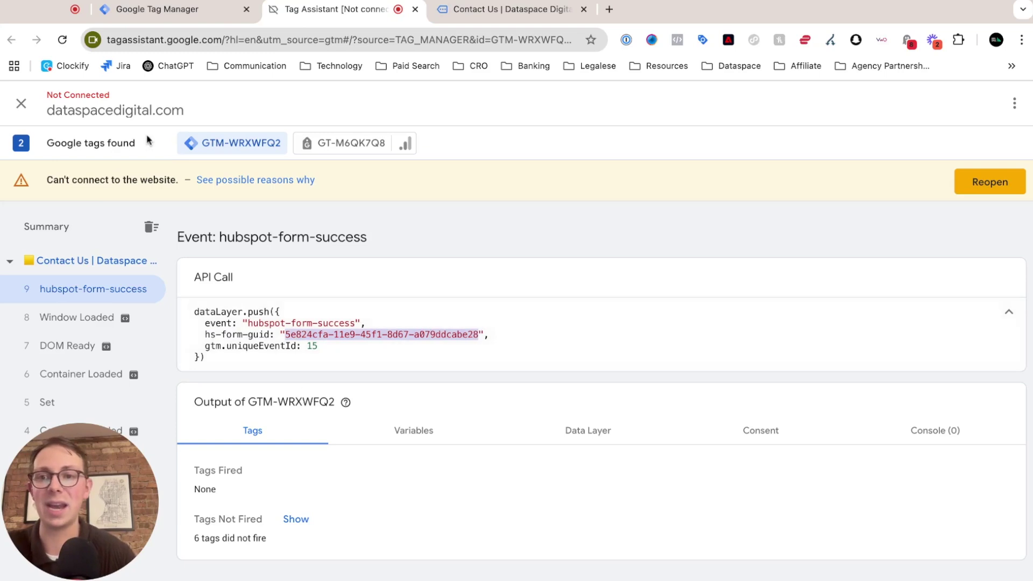
left_click(132, 9)
left_click(700, 485)
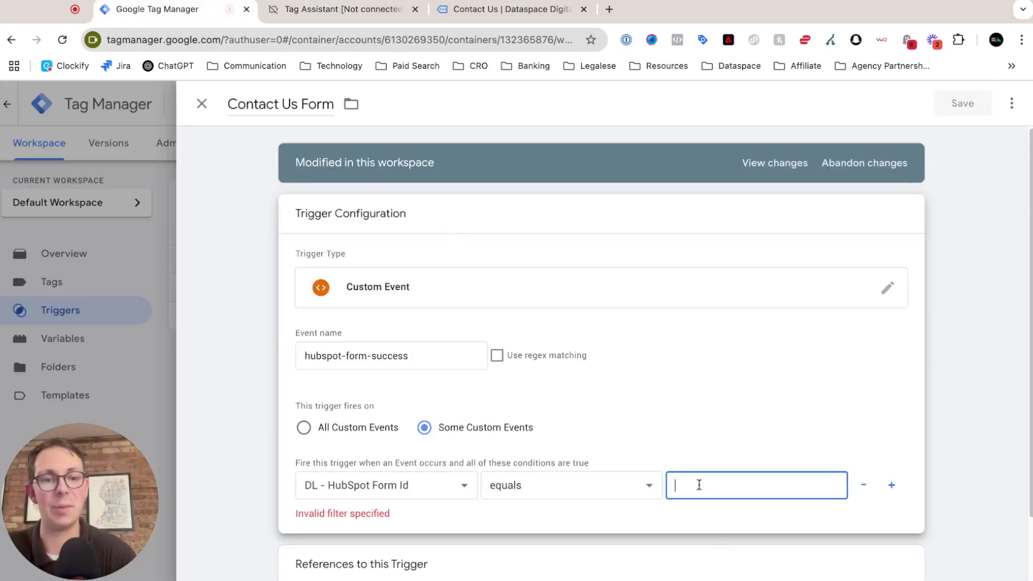
key("super+v")
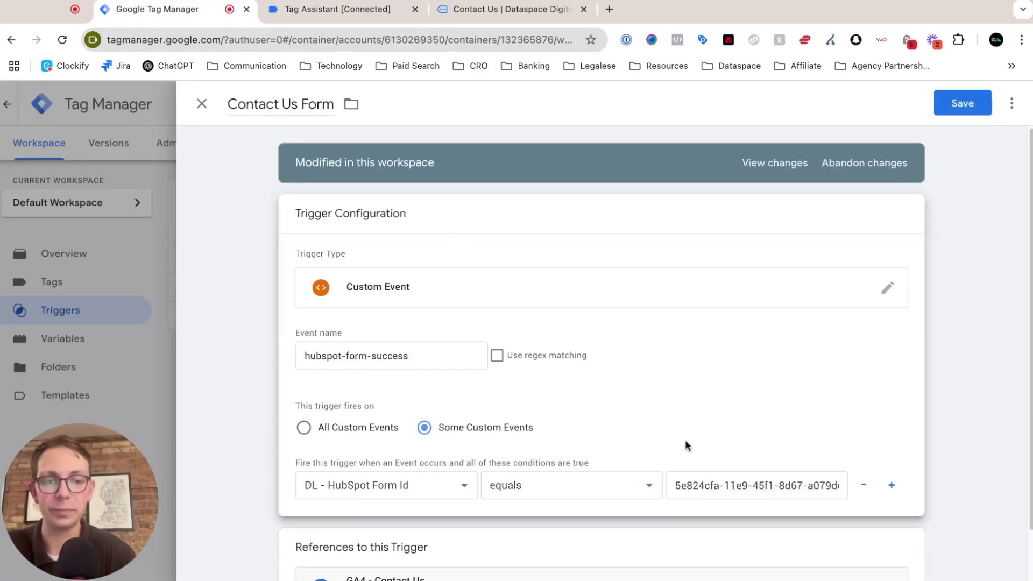
left_click(950, 110)
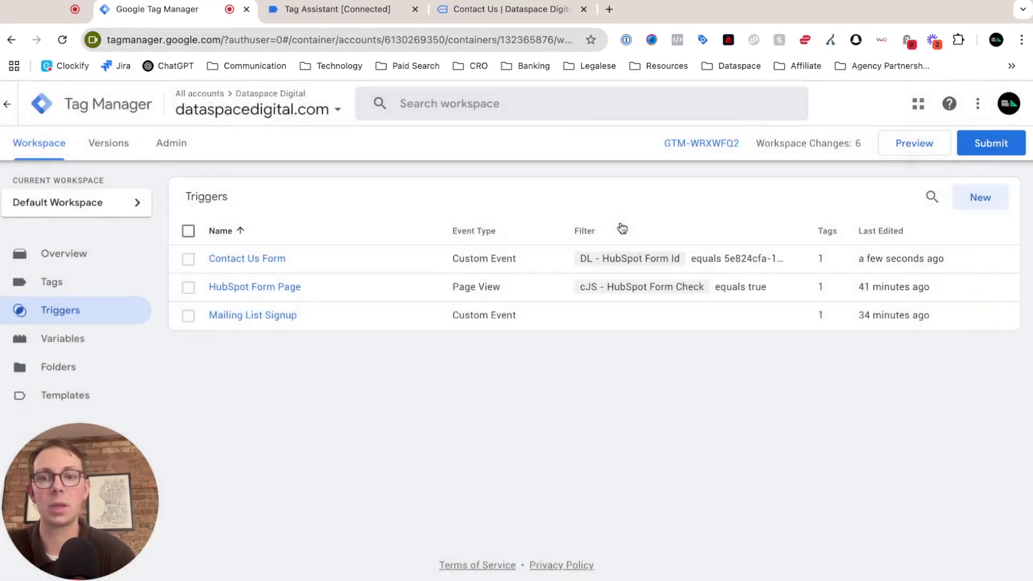
- Confirm the GA4 - Contact Us tag fires on Contact Us Form, then close it unchanged
left_click(51, 286)
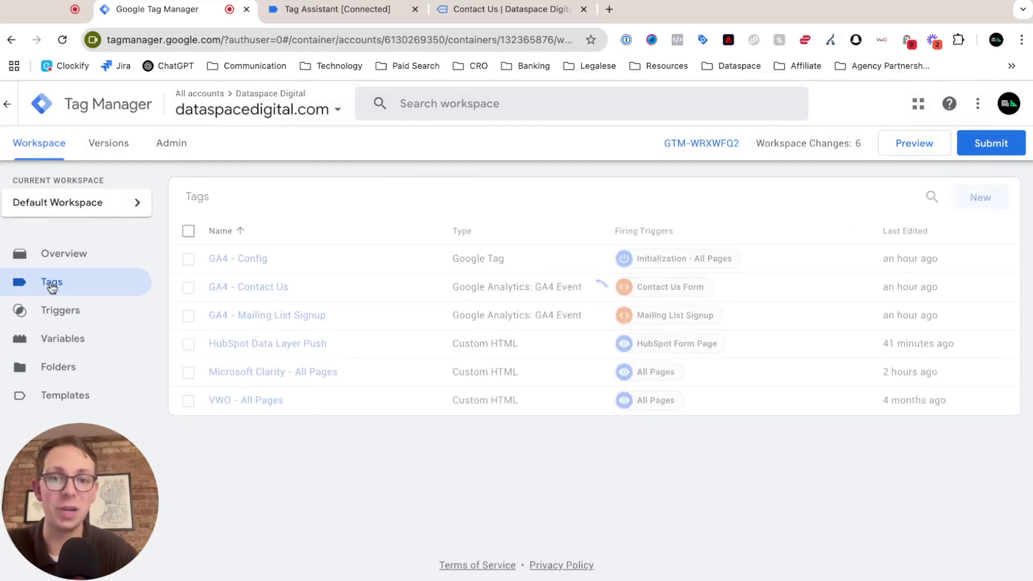
left_click(263, 289)
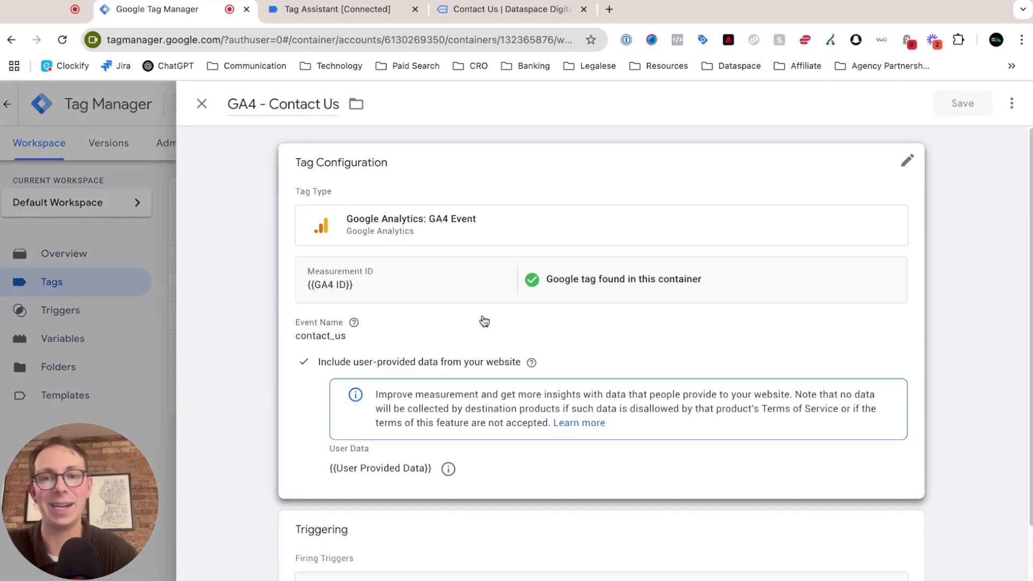
scroll(514, 291, "down", 2)
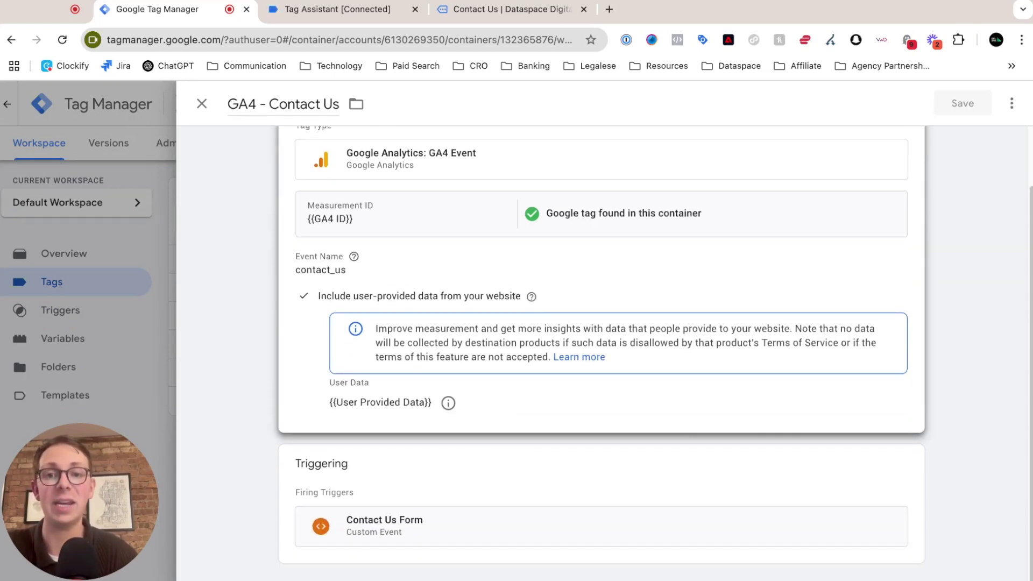
scroll(653, 353, "up", 1)
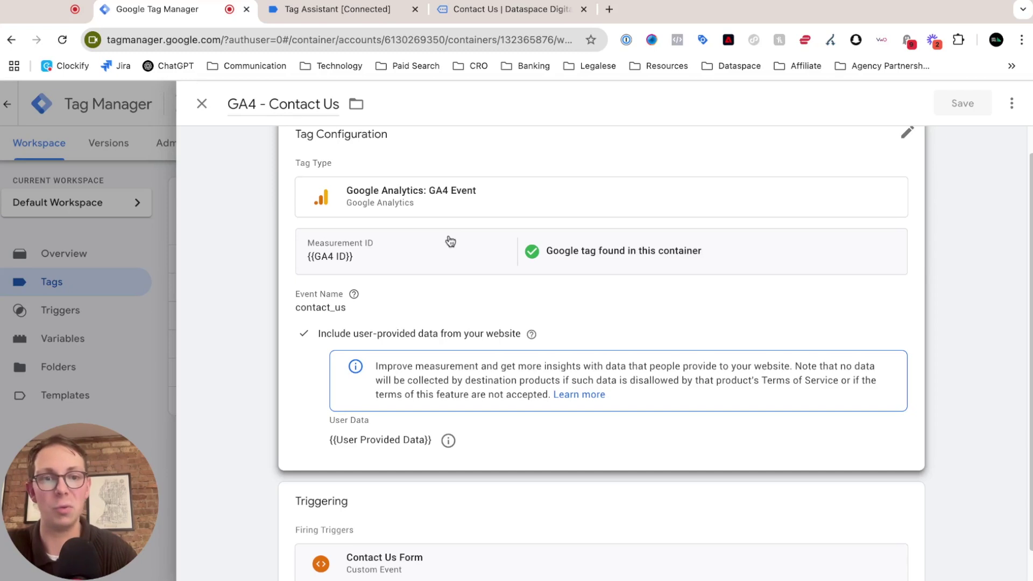
scroll(451, 241, "down", 1)
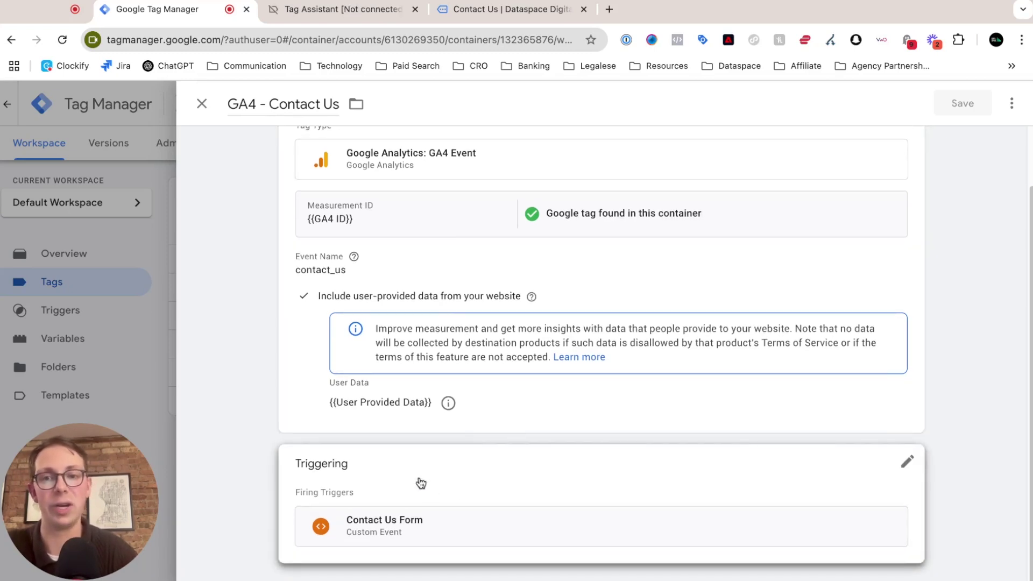
scroll(421, 483, "up", 2)
left_click(198, 106)
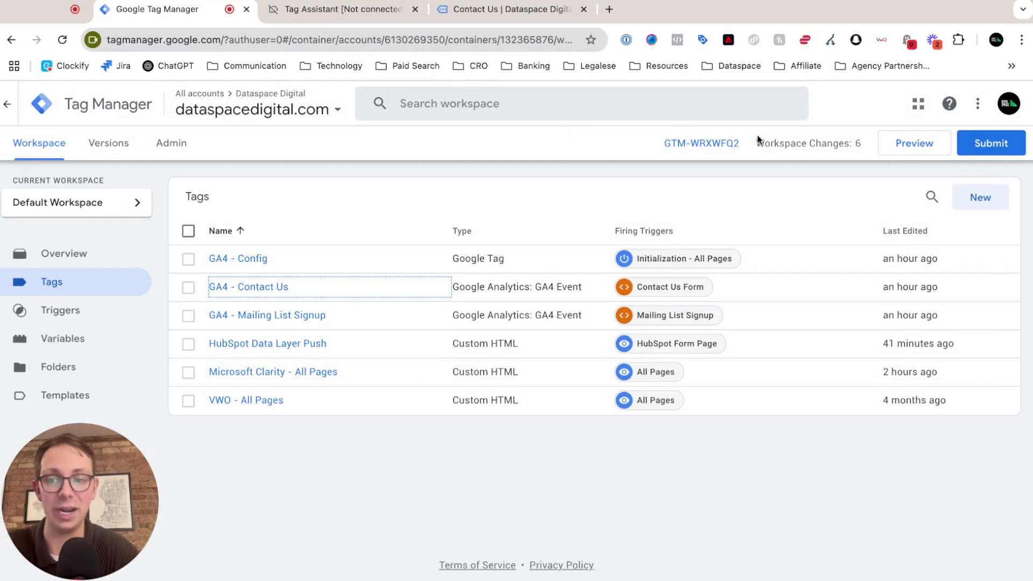
- Start a Preview session and submit the contact form on the connected Contact Us page
left_click(907, 145)
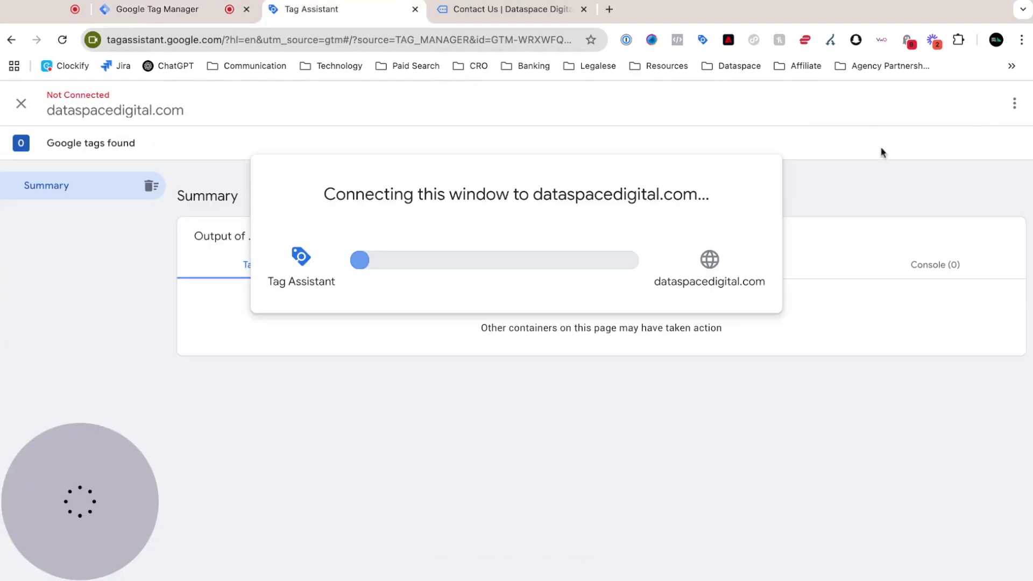
left_click(453, 15)
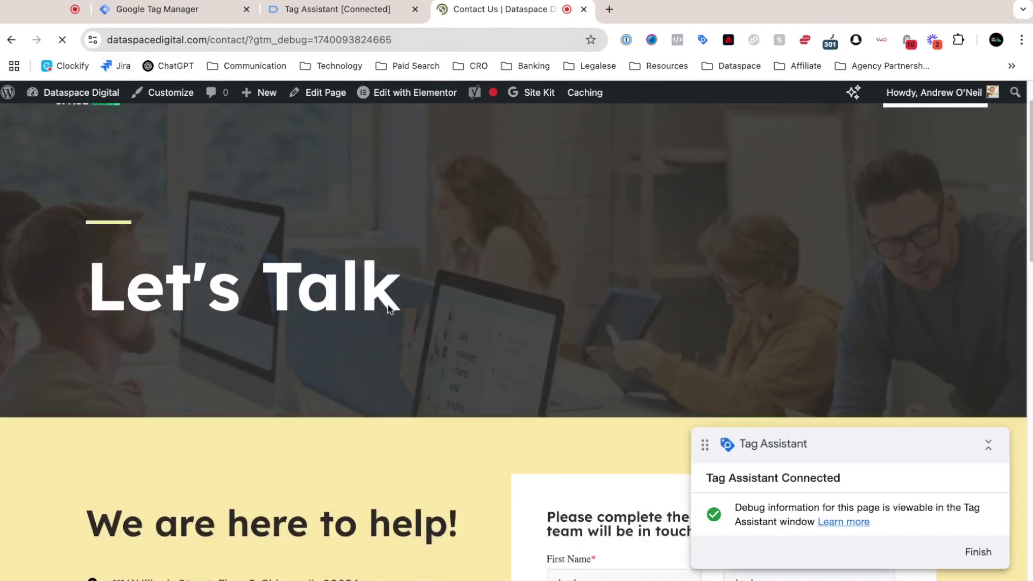
scroll(388, 308, "down", 8)
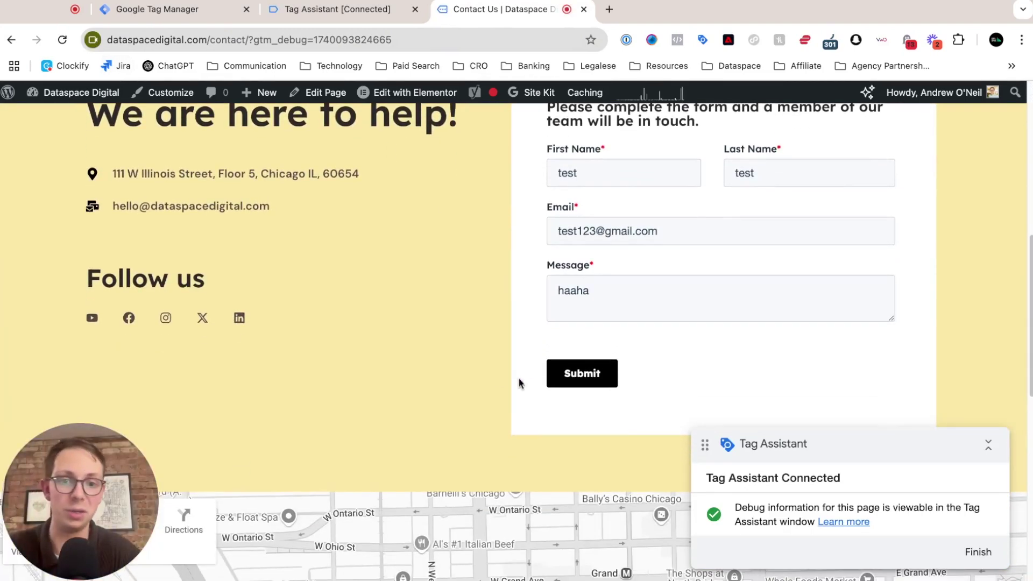
left_click(563, 376)
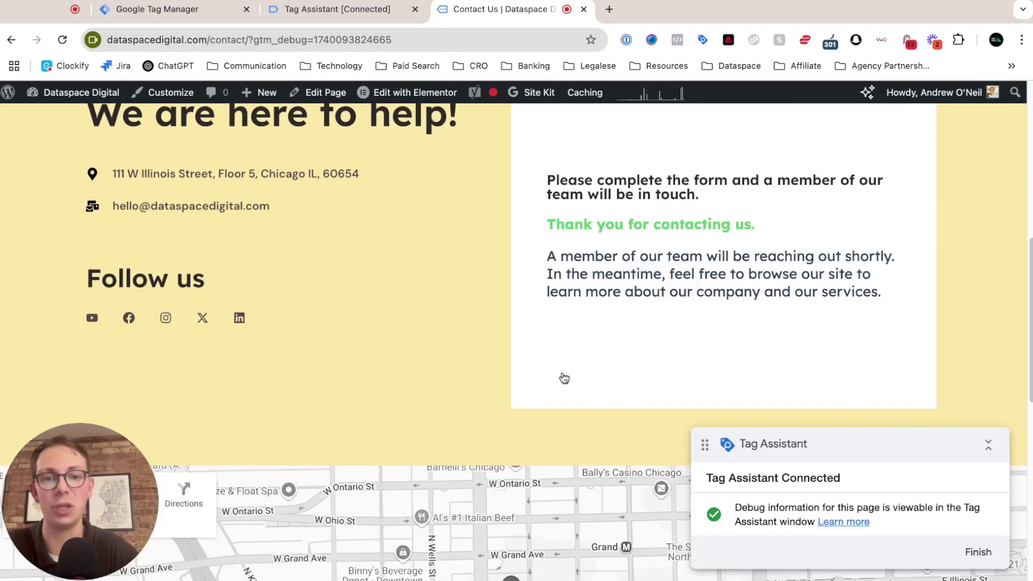
left_click(328, 10)
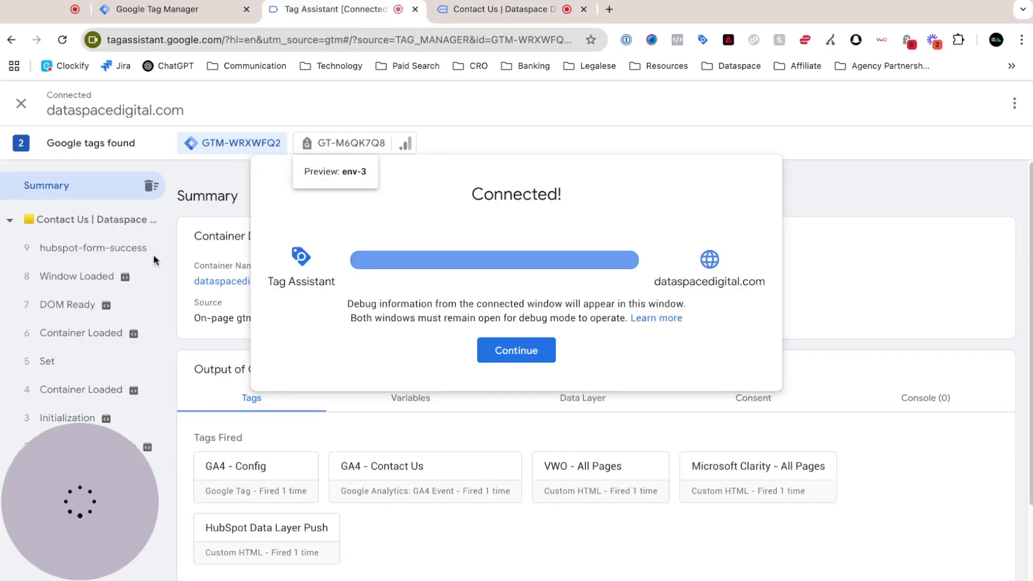
- Check that GA4 - Contact Us fired on hubspot-form-success, then return to the contact page
left_click(99, 258)
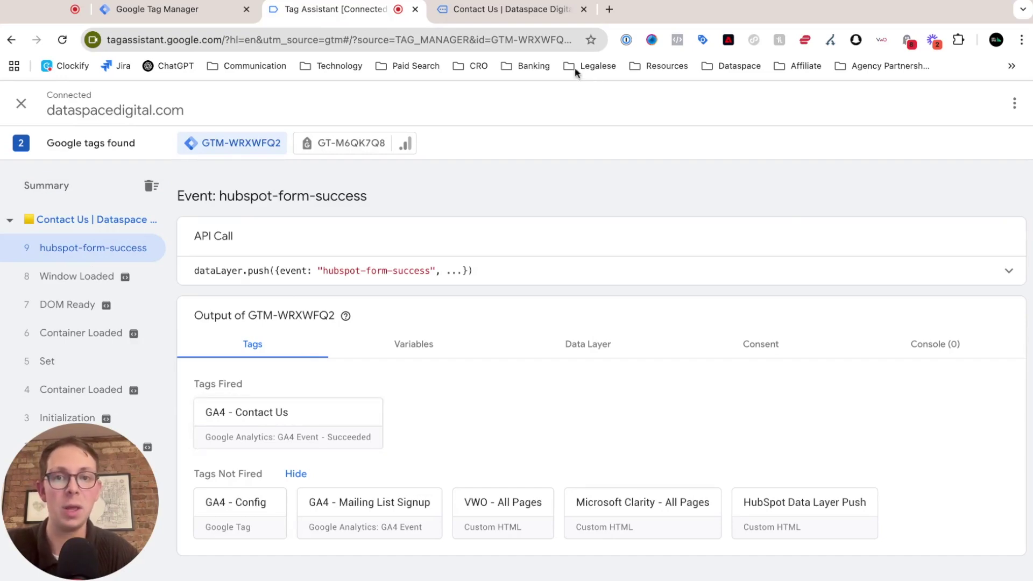
left_click(479, 17)
- Submit the newsletter email signup on the site's homepage and bring Tag Assistant to the front
scroll(476, 242, "up", 10)
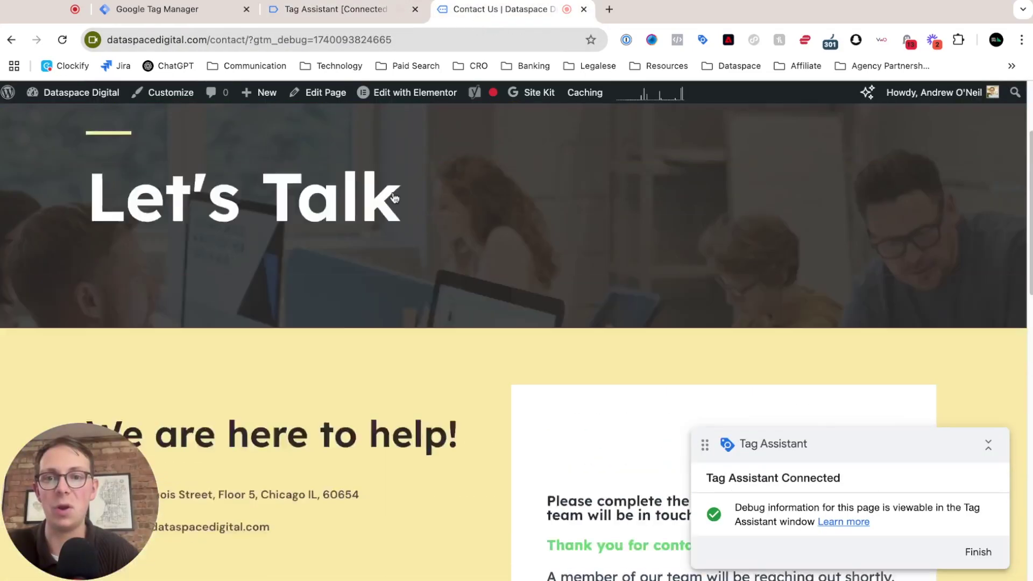
left_click(112, 144)
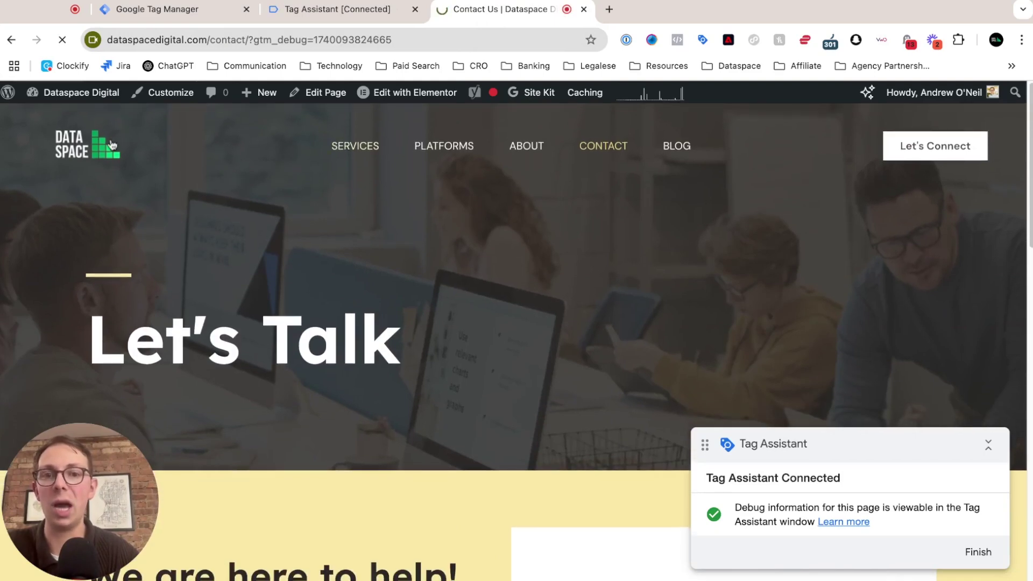
scroll(270, 293, "down", 10)
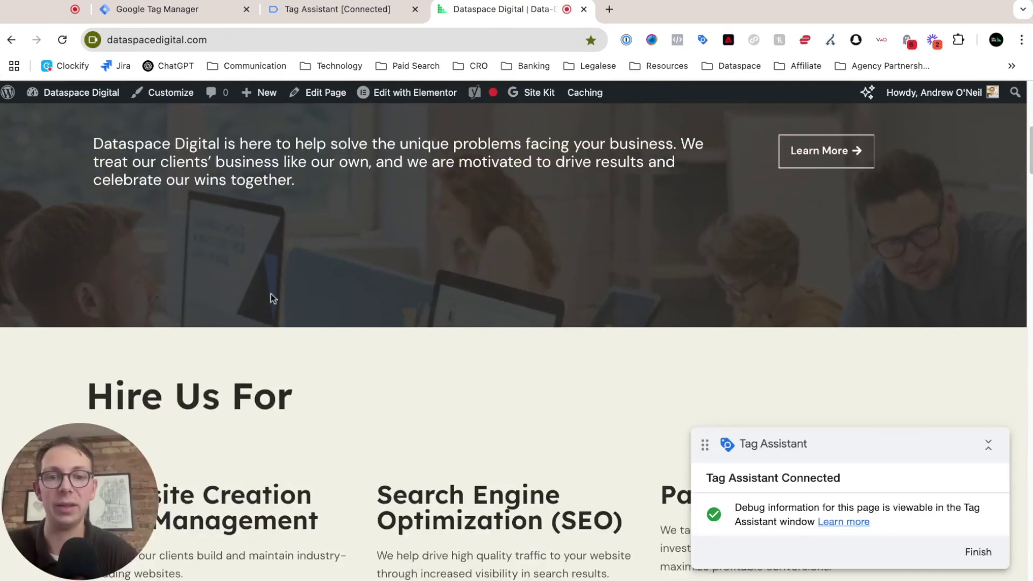
scroll(340, 402, "down", 15)
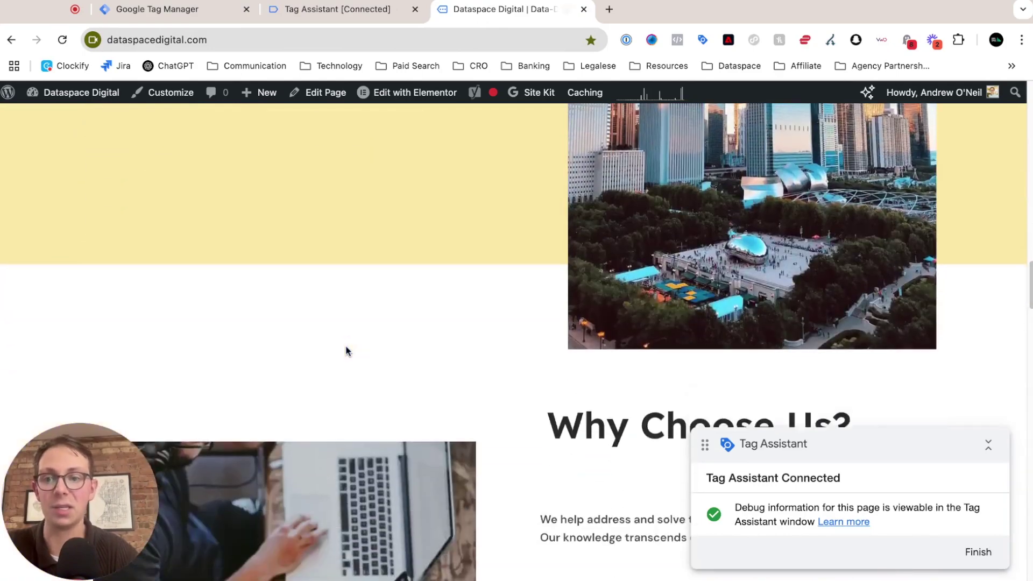
scroll(347, 351, "down", 12)
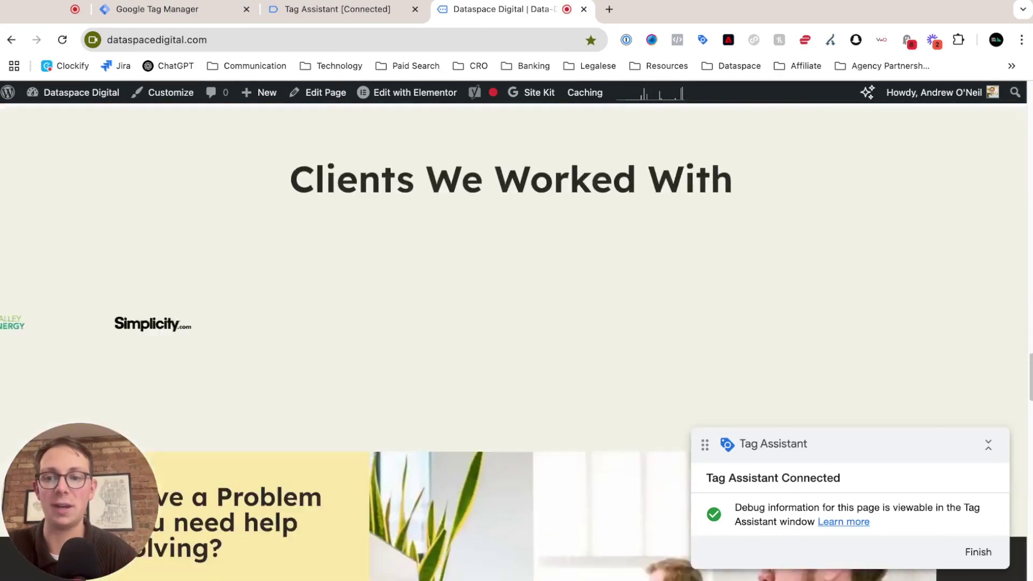
scroll(517, 344, "down", 10)
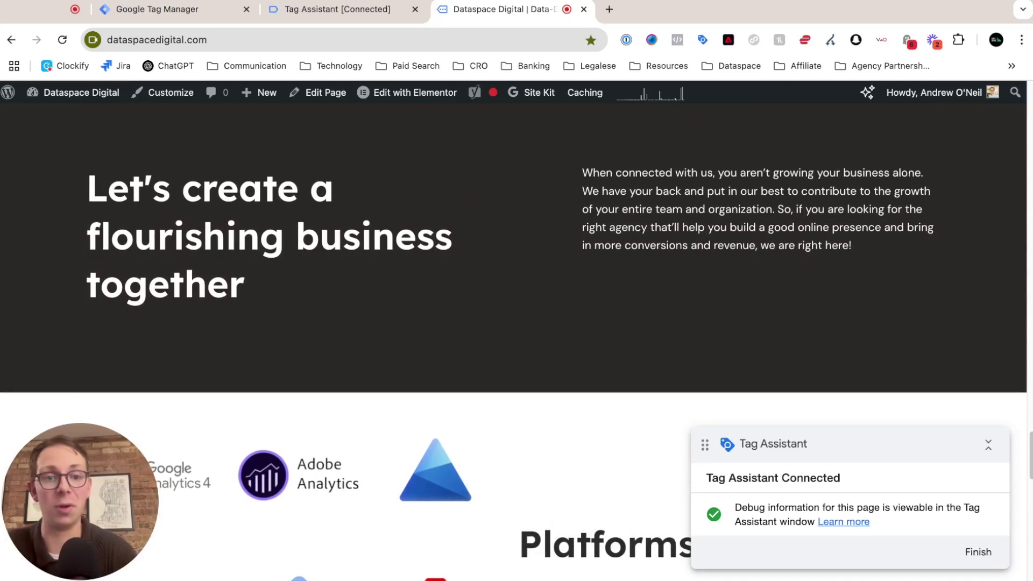
scroll(514, 342, "down", 3)
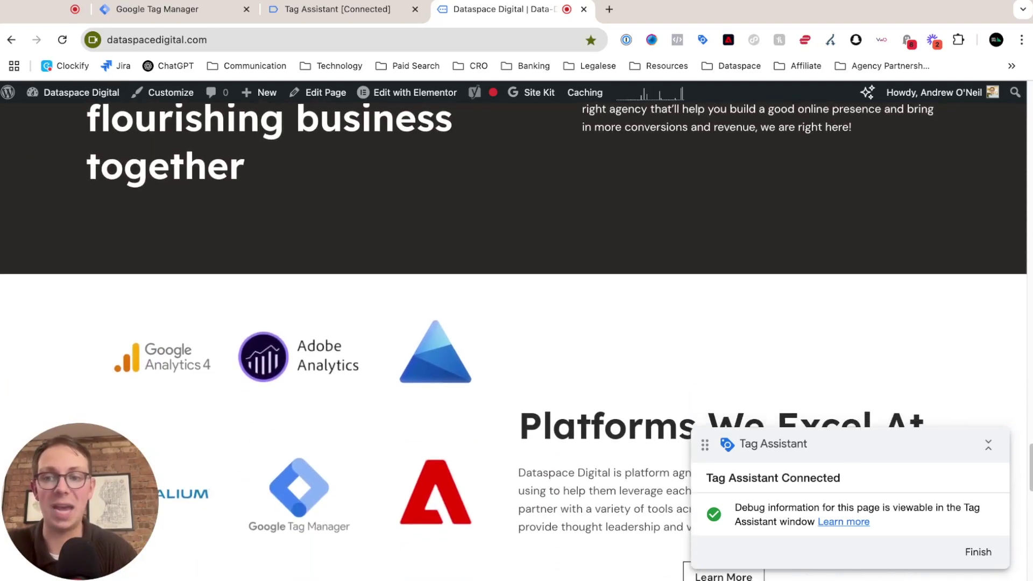
scroll(514, 323, "down", 10)
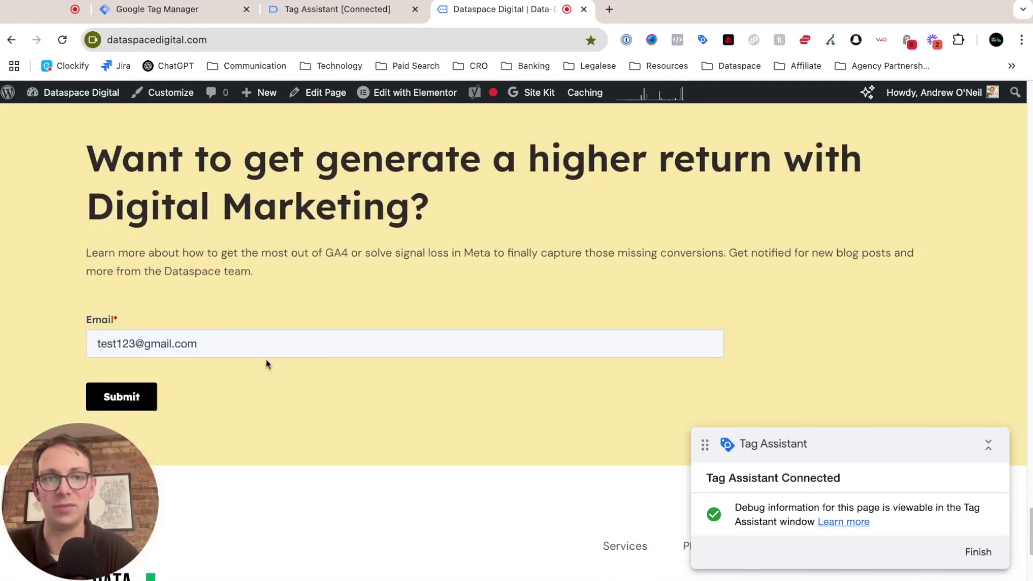
left_click(139, 394)
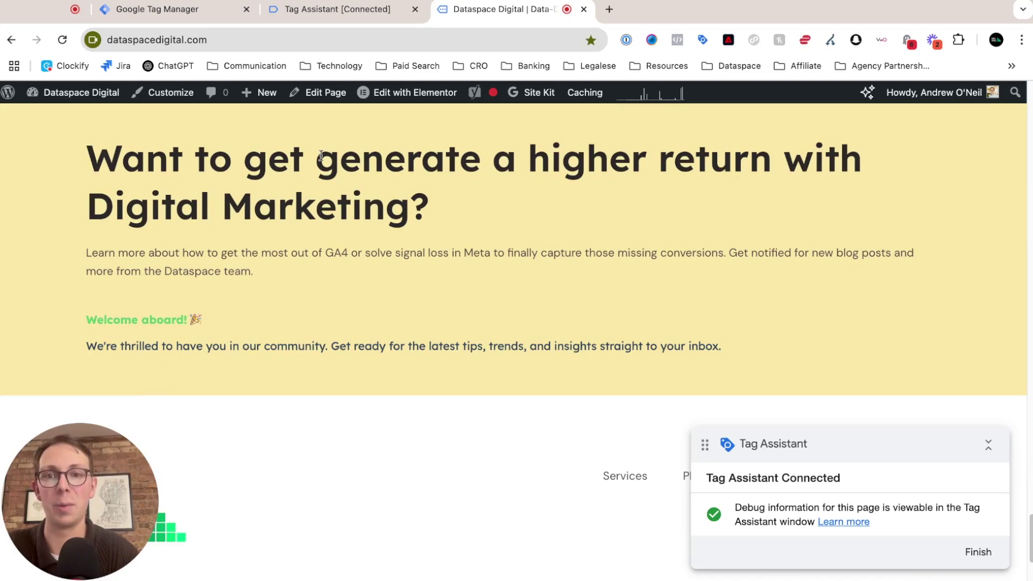
left_click(309, 15)
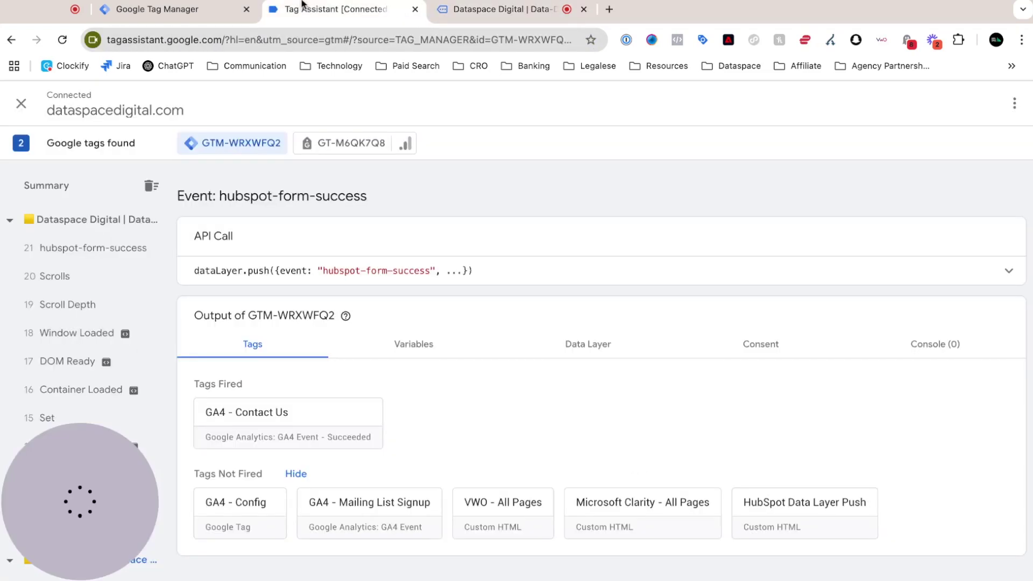
- Inspect event 21 hubspot-form-success to confirm Tags Fired shows None
left_click(79, 246)
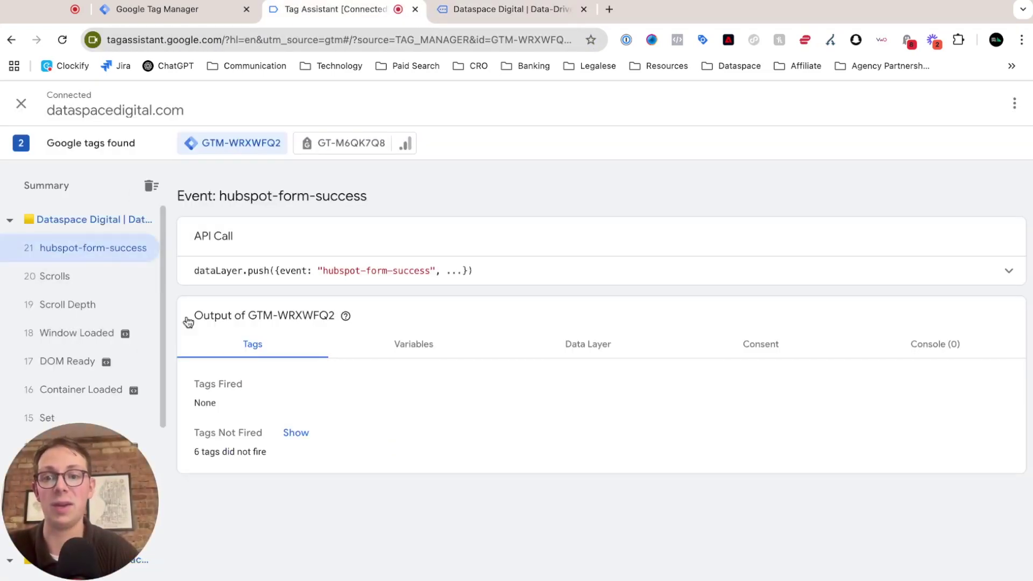